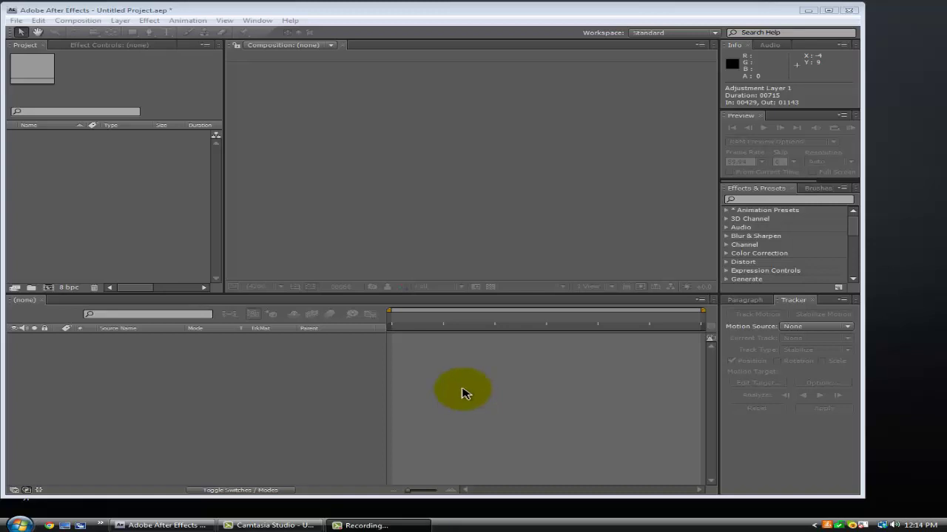
- Maximize the After Effects window, glance at Effect Controls, then return to the Project panel
left_click(829, 11)
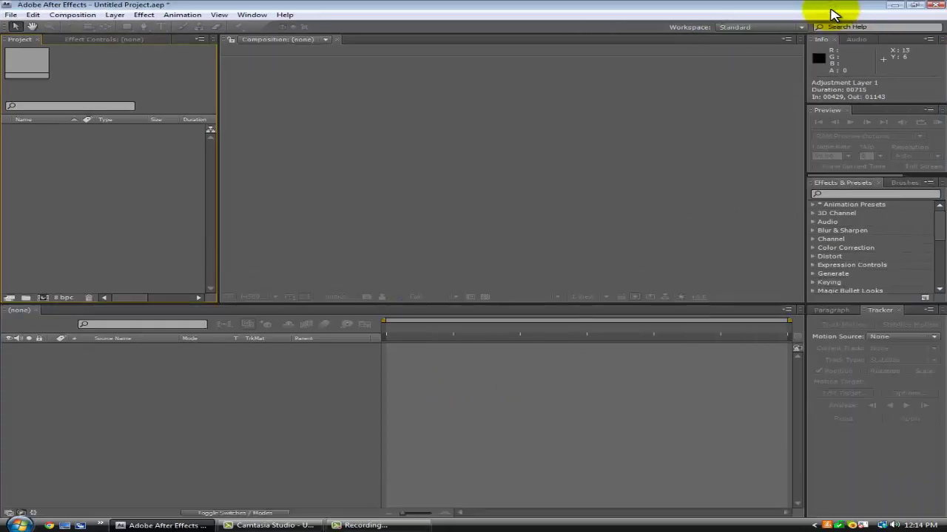
left_click(89, 40)
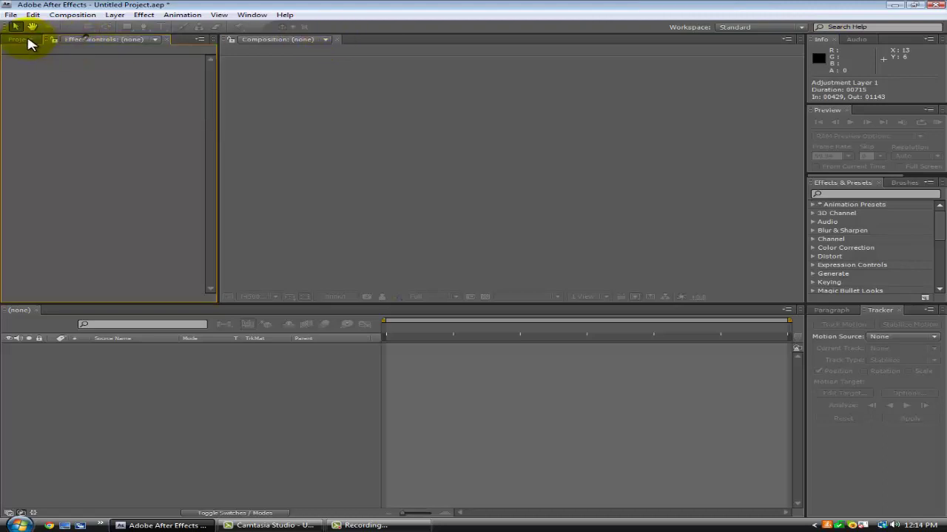
left_click(28, 39)
- Import 'Apex SVU Quad HS Feed Raid.mp4' into the project through Import > File
right_click(76, 231)
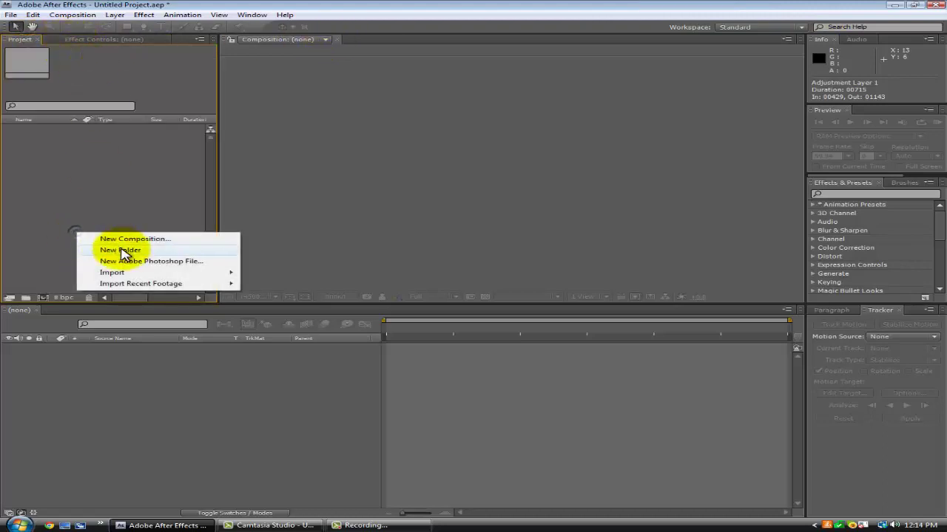
mouse_move(122, 276)
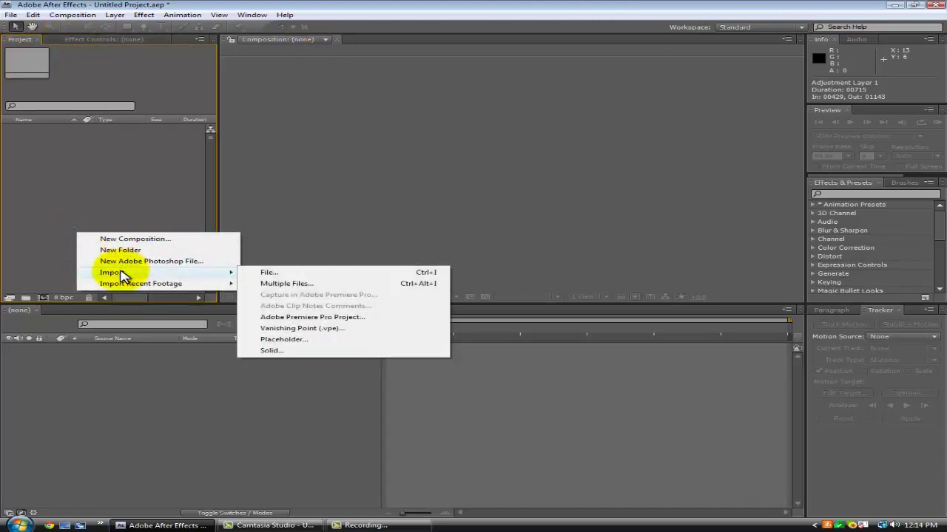
left_click(275, 273)
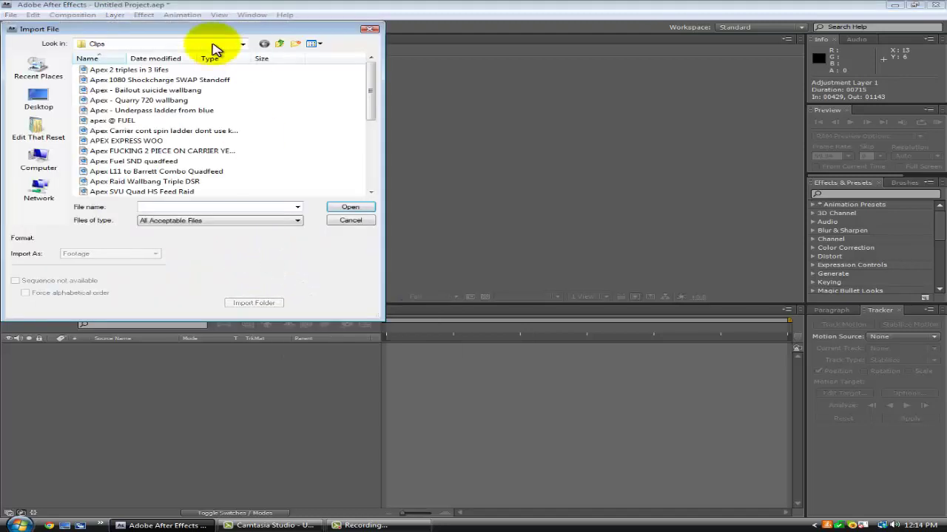
left_click_drag(372, 106, 318, 135)
left_click(163, 116)
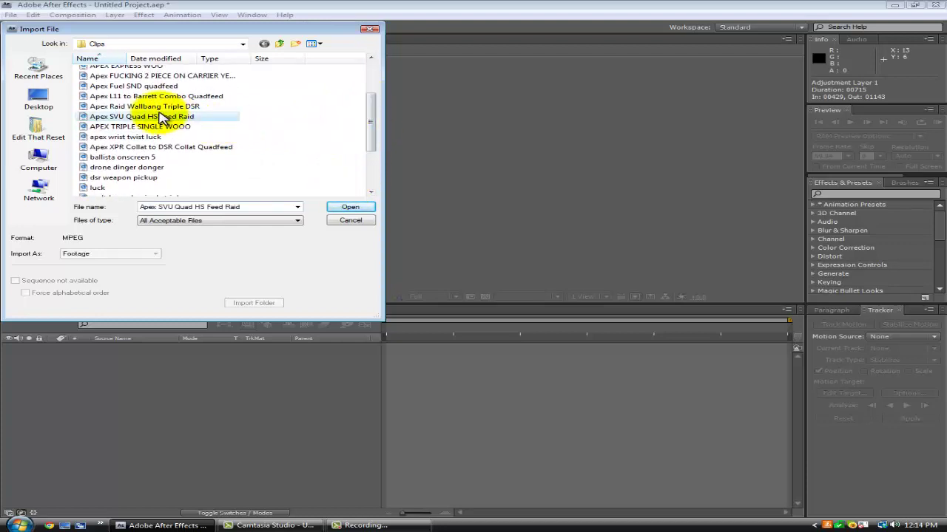
left_click(344, 208)
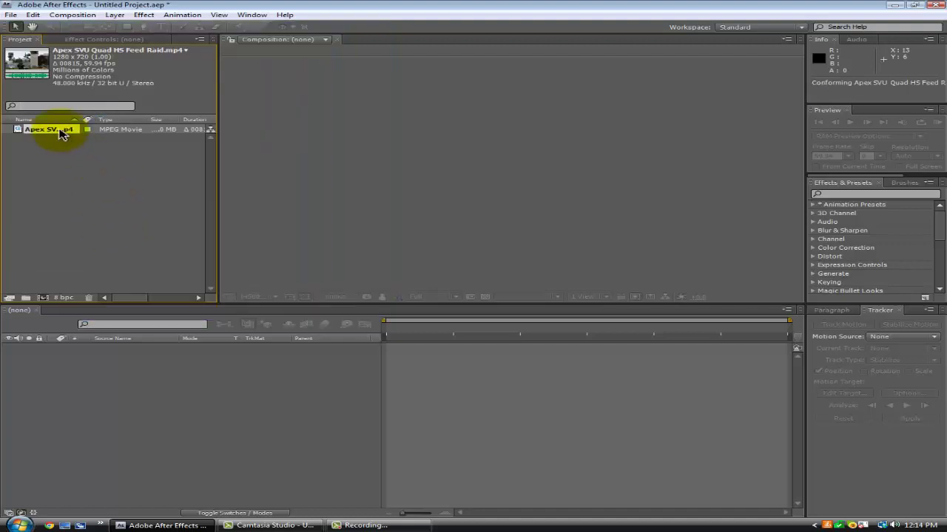
- Build a composition from the Apex footage and scrub to a later frame
left_click_drag(48, 303, 47, 301)
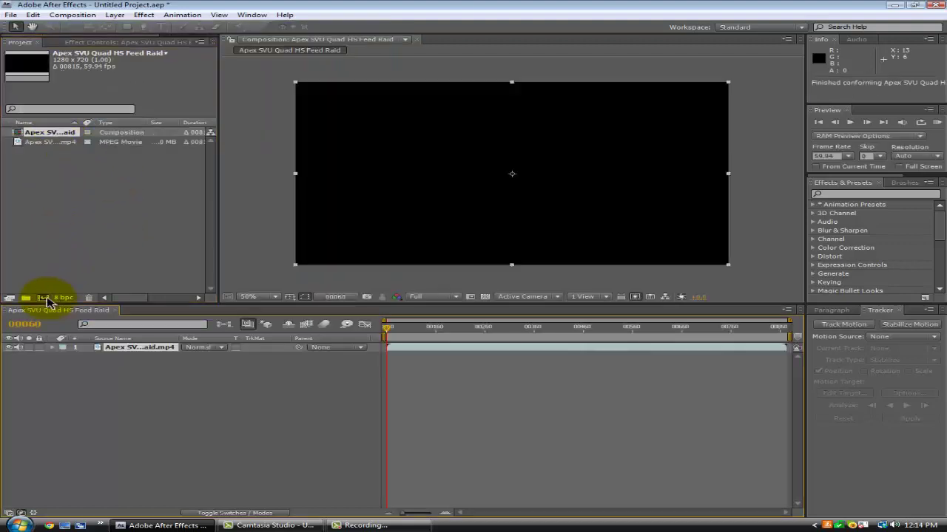
mouse_move(390, 335)
left_mouse_down()
mouse_move(564, 326)
mouse_move(391, 323)
mouse_move(419, 323)
mouse_move(405, 328)
left_mouse_up()
- Dismiss the stray timeline menus and select the footage layer
right_click(244, 383)
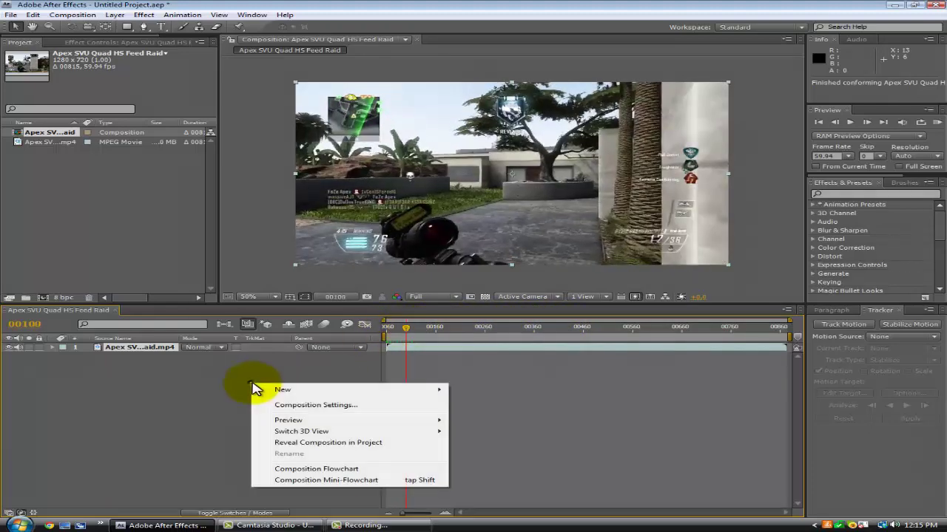
left_click(172, 390)
right_click(198, 396)
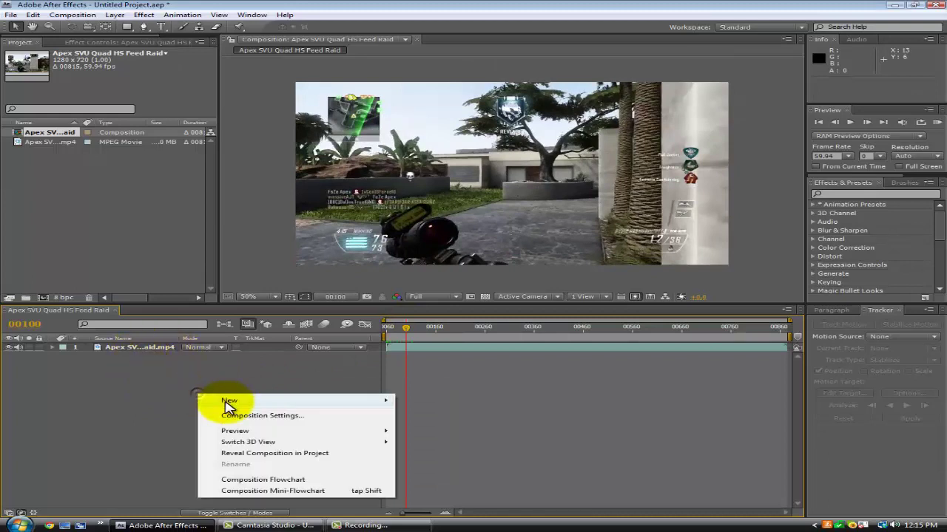
mouse_move(321, 401)
left_click(141, 347)
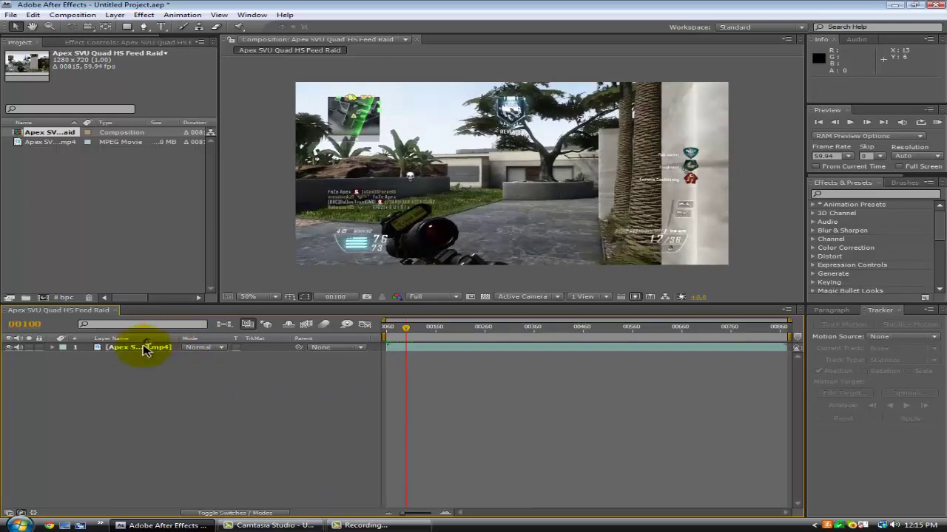
- Rename the footage layer to 'Clip' and duplicate it with Ctrl+D
right_click(131, 355)
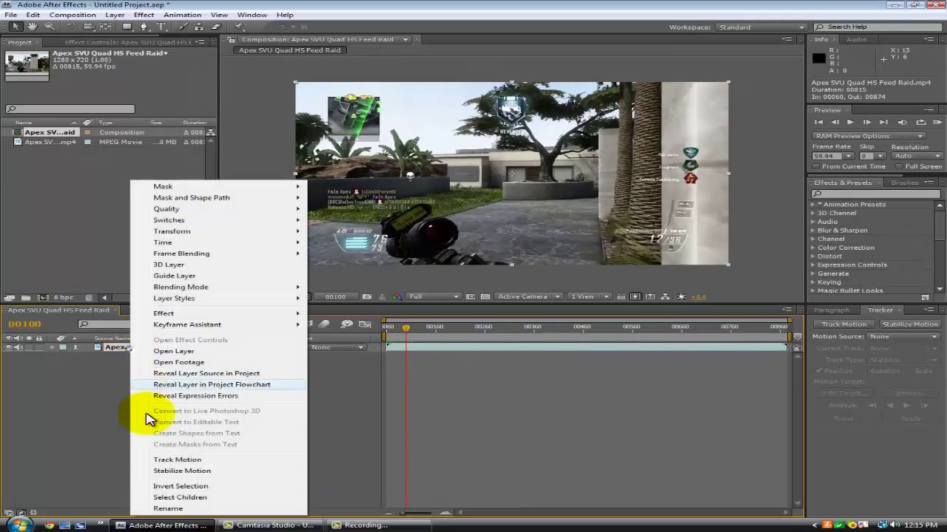
left_click(162, 505)
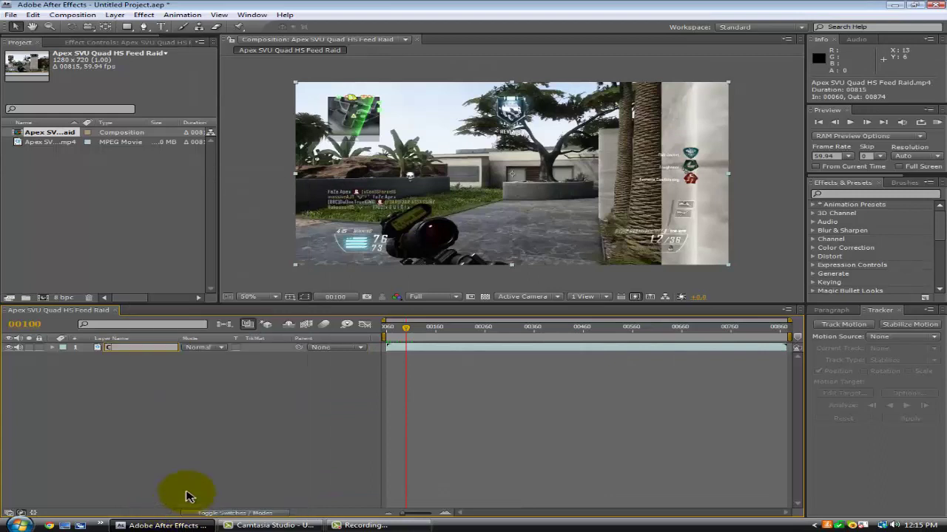
type("Clip")
key("Return")
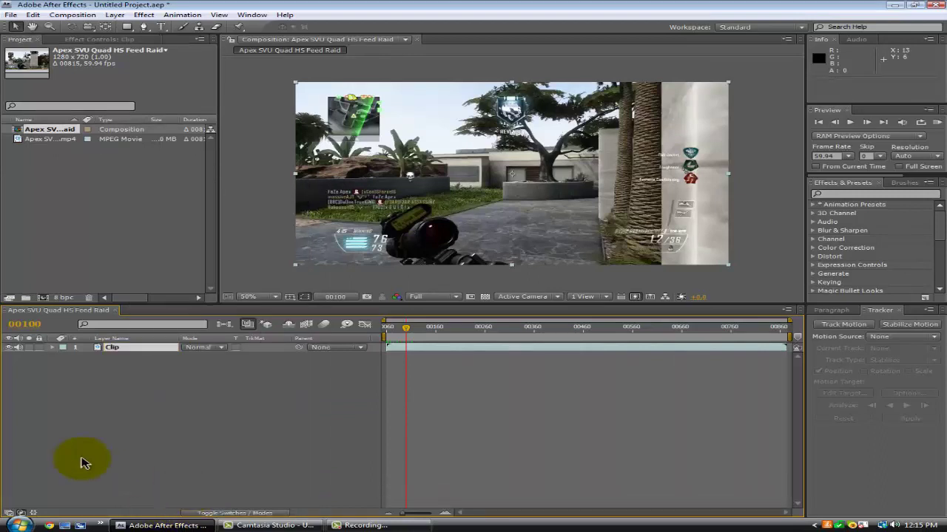
left_click(83, 368)
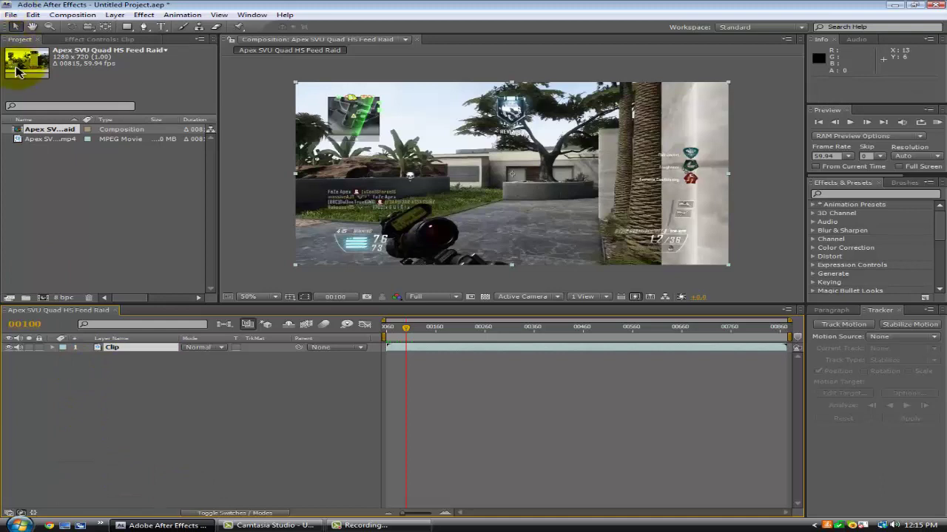
key("ctrl+d")
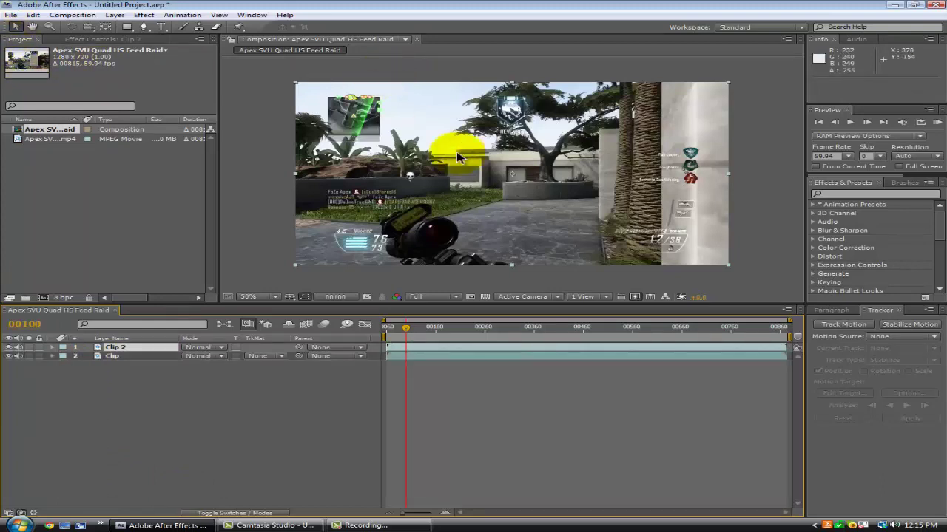
- Search Effects & Presets for 'thr' and apply Threshold to layer Clip 2
scroll(841, 242, "down", 5)
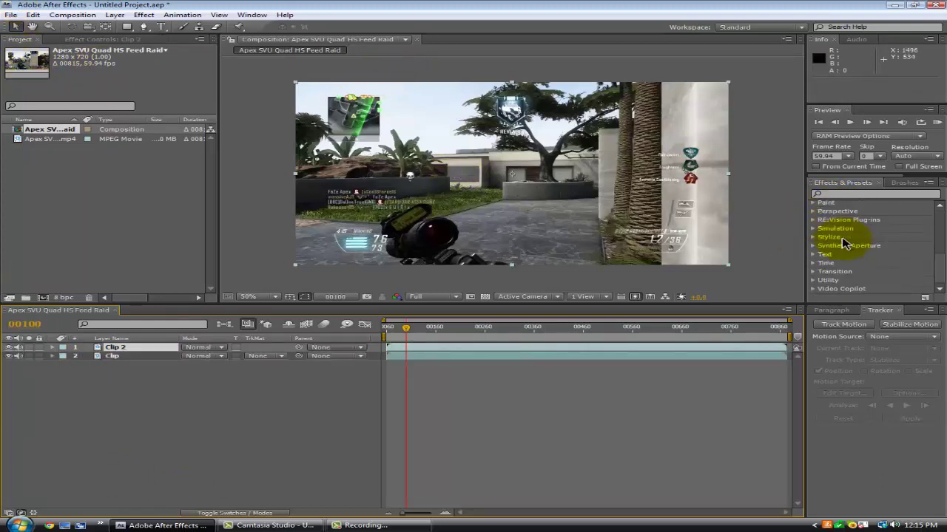
left_click(836, 195)
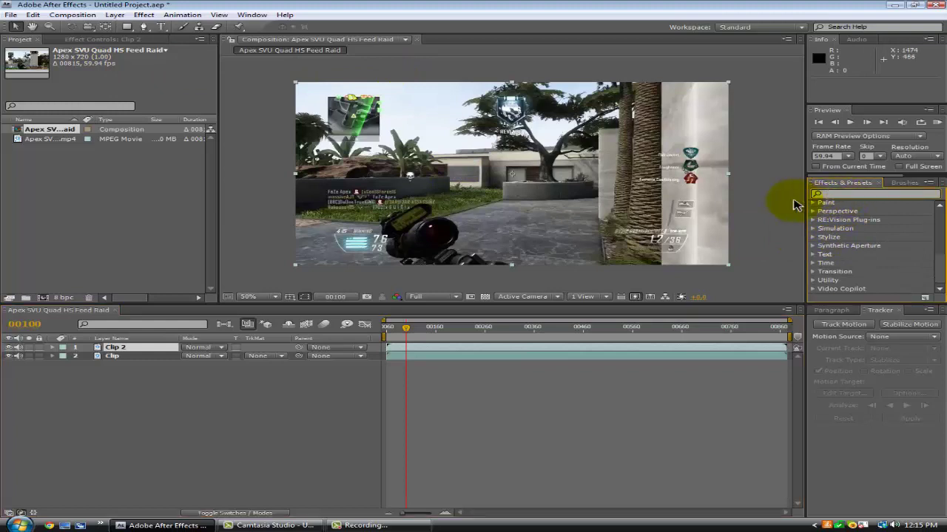
type("thr")
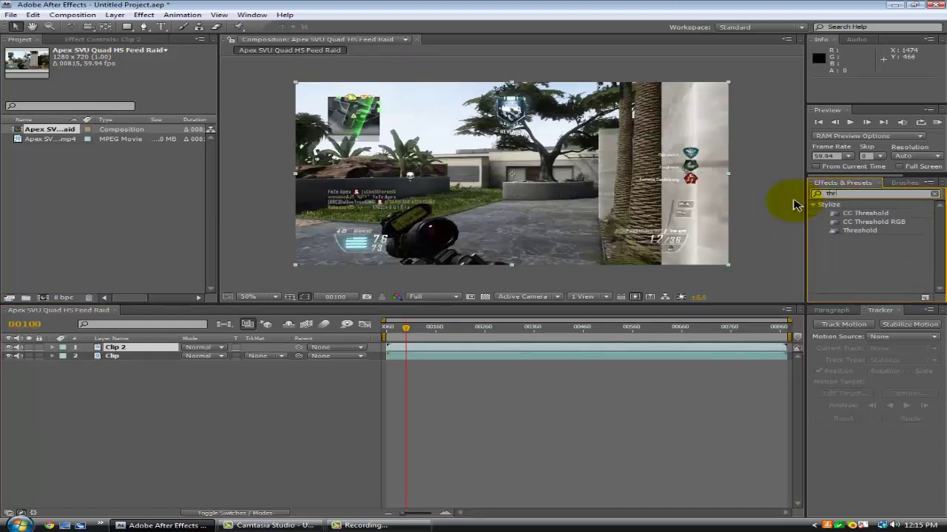
left_click(847, 230)
left_click_drag(854, 237, 420, 349)
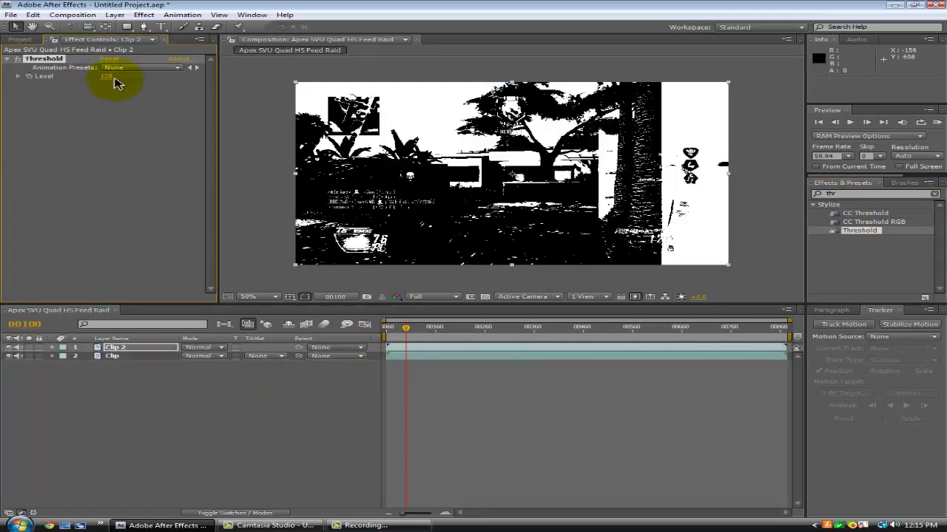
- Set the Threshold Level to 230, collapse the effect and reselect Clip 2
left_click_drag(106, 76, 131, 78)
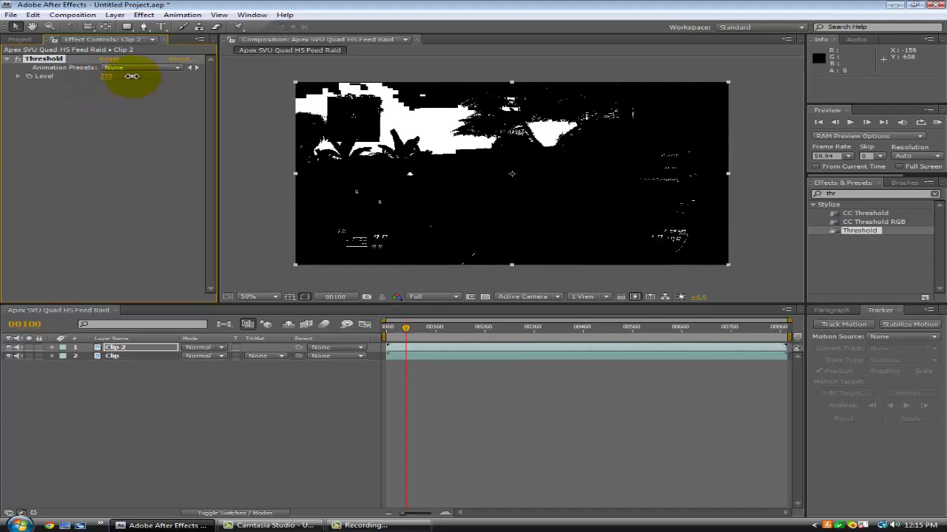
left_click(109, 77)
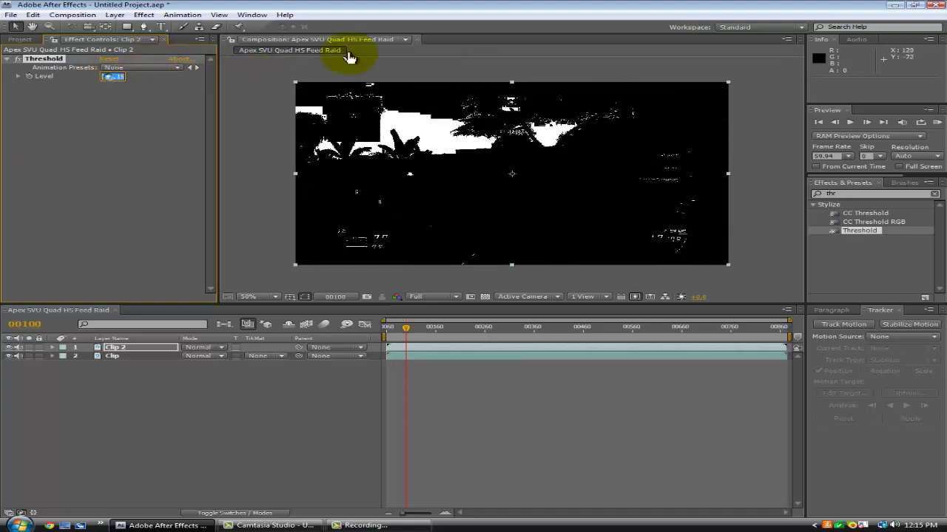
type("230")
key("Return")
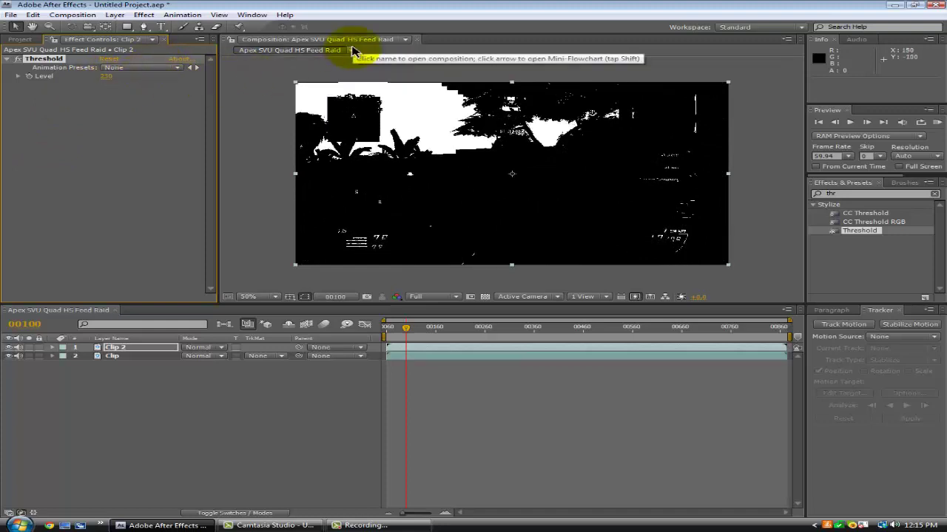
left_click(9, 60)
left_click(133, 410)
- Rename layer Clip 2 to 'CC'
right_click(126, 348)
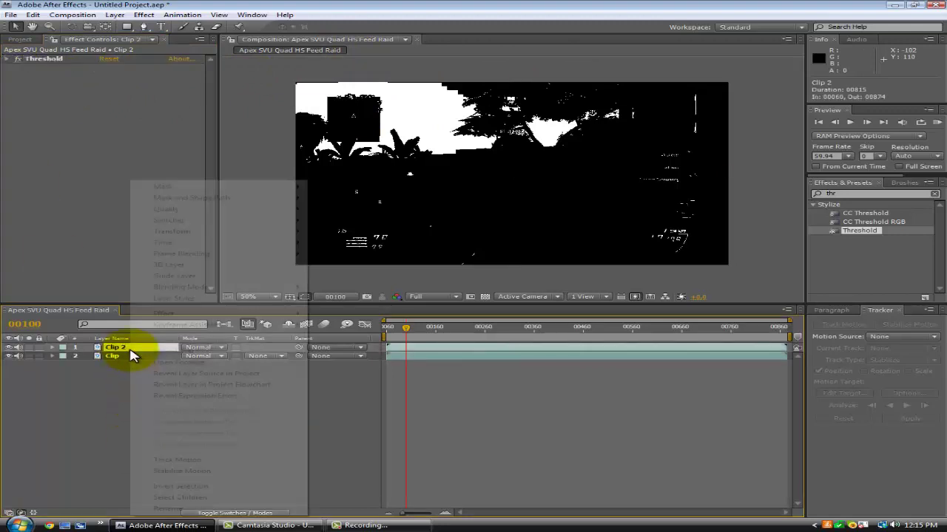
left_click(201, 508)
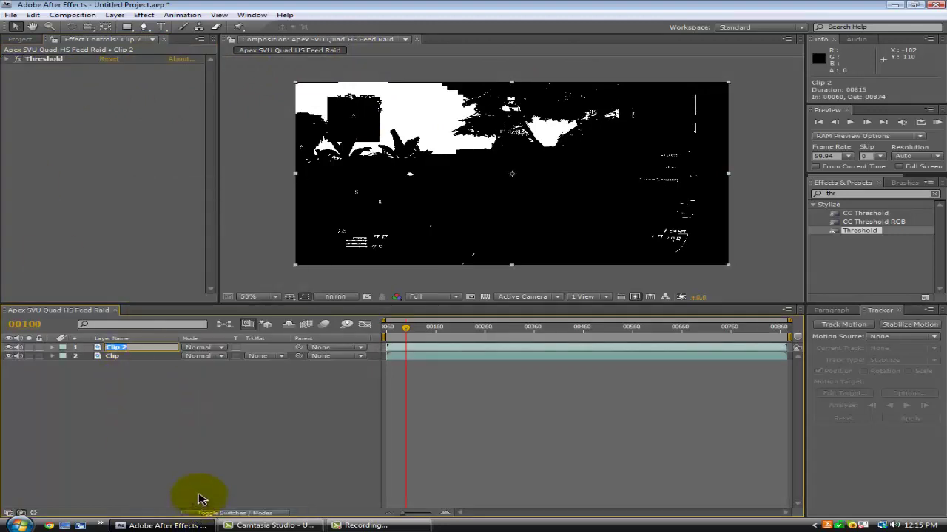
type("CC")
left_click(151, 441)
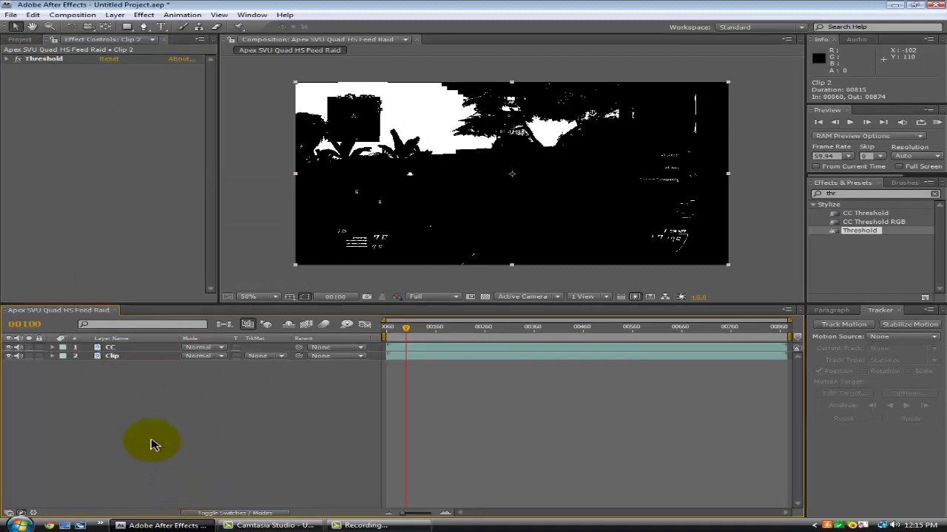
left_click(137, 347)
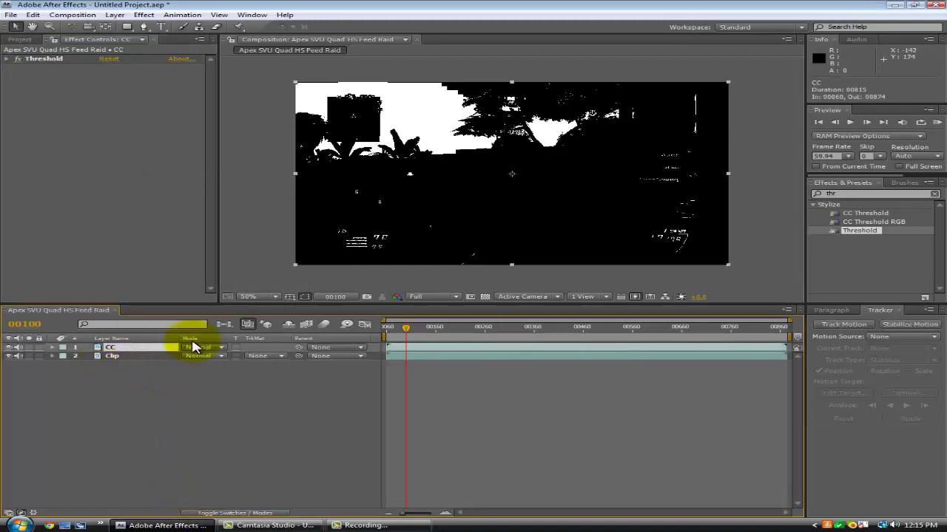
- Scrub the time indicator to frame 00094 and select the Effects search field
left_click(205, 412)
mouse_move(416, 333)
left_mouse_down()
mouse_move(387, 332)
mouse_move(407, 328)
left_mouse_up()
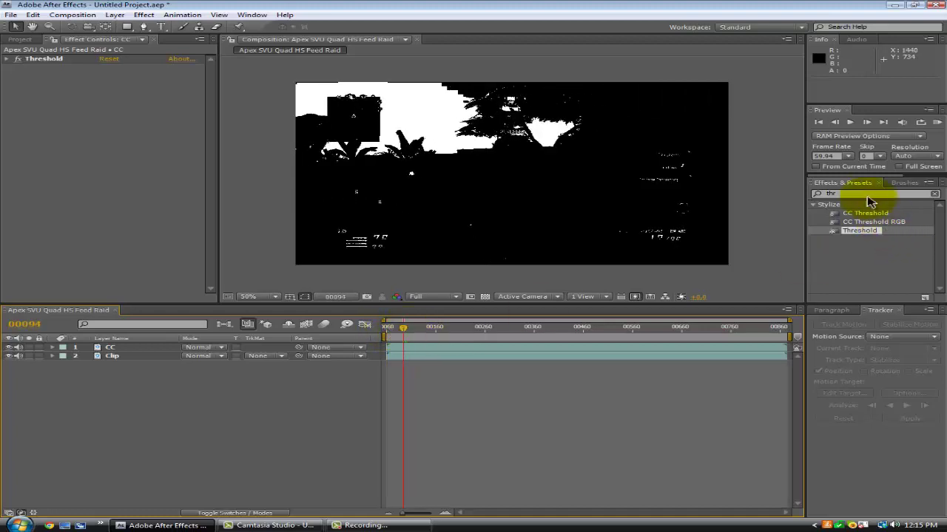
left_click_drag(840, 193, 797, 194)
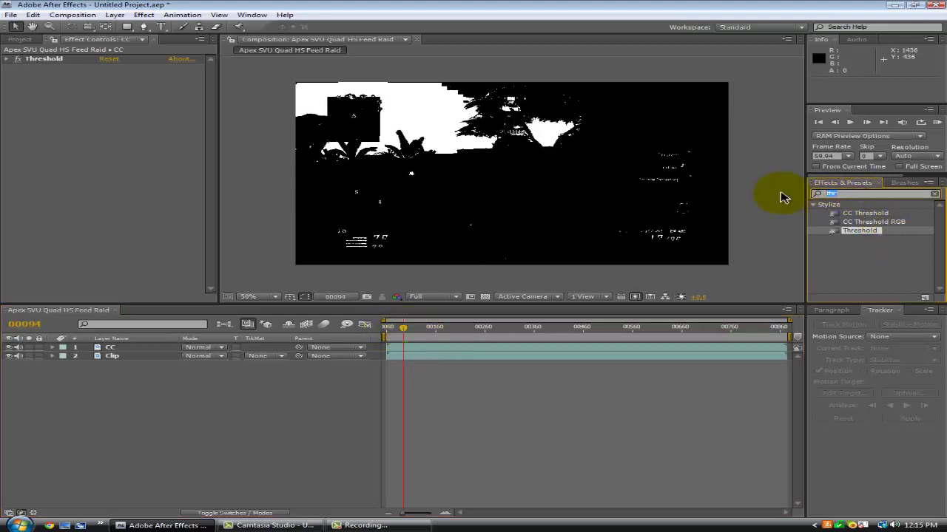
- Apply Fast Blur to CC with Blurriness 1000 and Repeat Edge Pixels checked
type("Fast")
left_click_drag(850, 222, 434, 348)
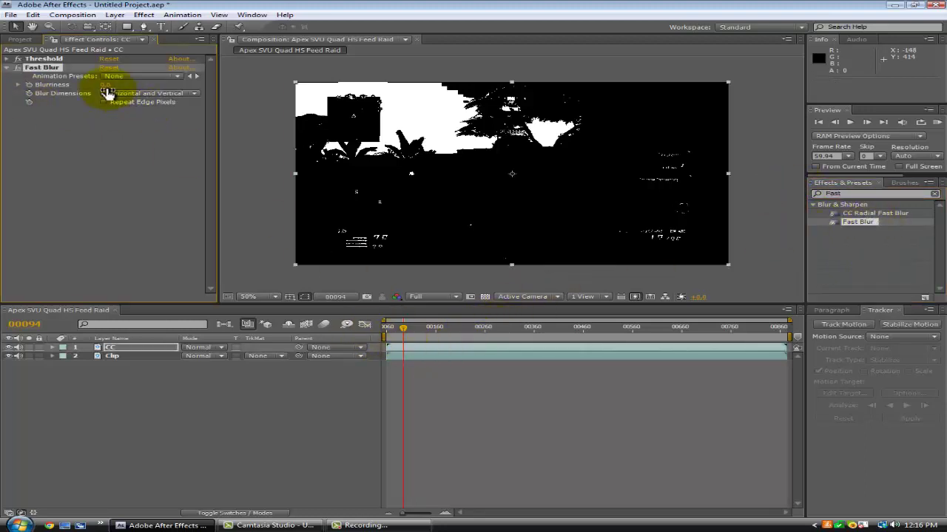
mouse_move(111, 86)
left_mouse_down()
mouse_move(222, 85)
mouse_move(109, 90)
left_mouse_up()
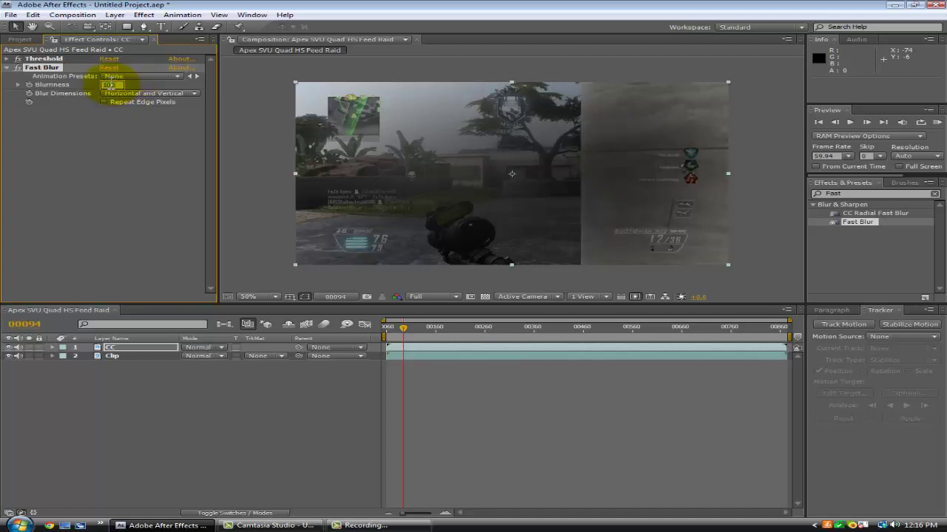
type("0")
key("Return")
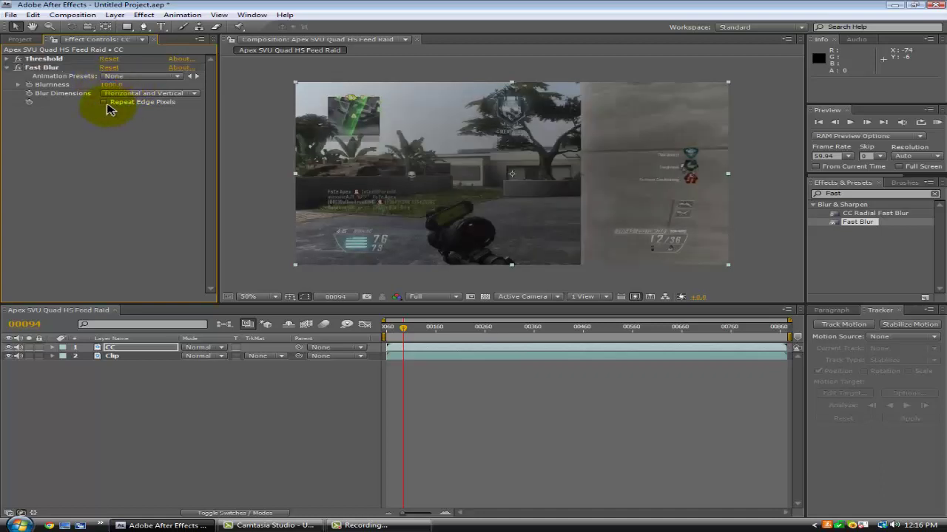
left_click(104, 103)
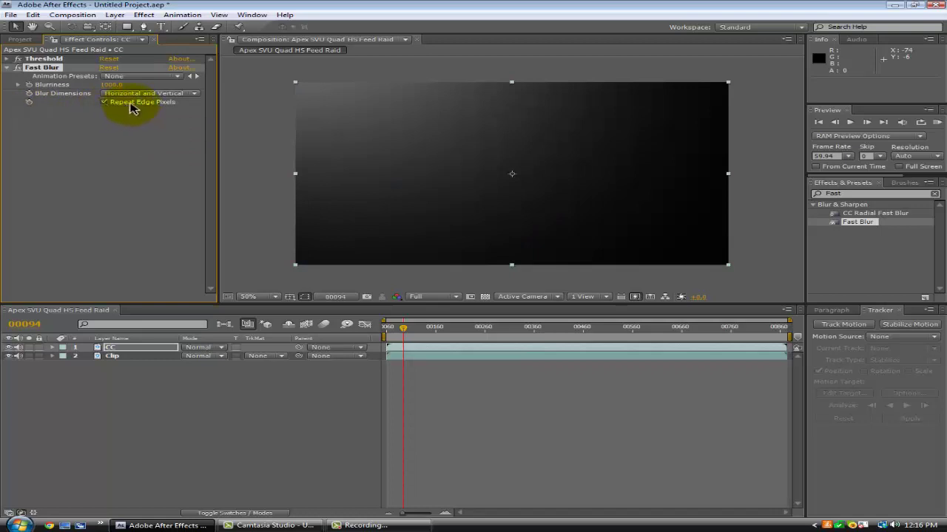
left_click(7, 67)
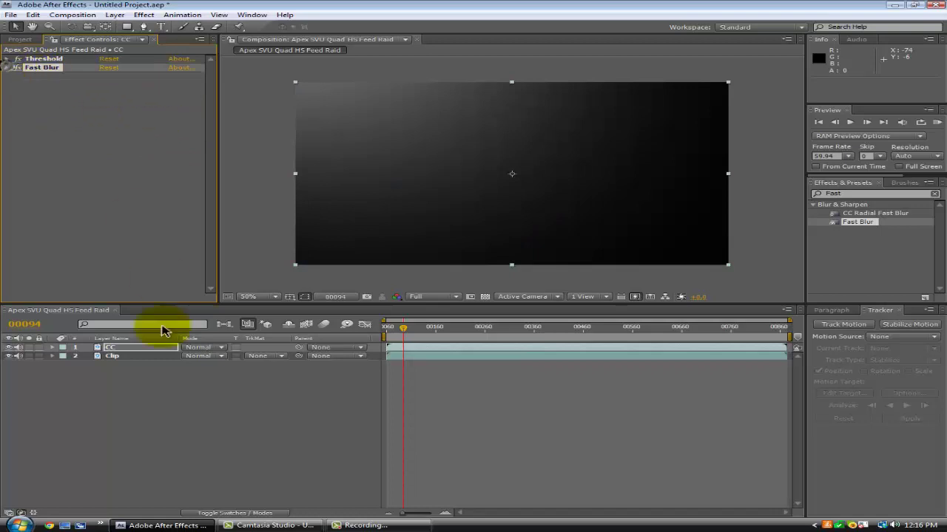
- Reselect the CC layer and highlight the old Effects search term for replacement
left_click(115, 348)
left_click_drag(126, 386, 126, 354)
left_click(116, 376)
left_click(109, 356)
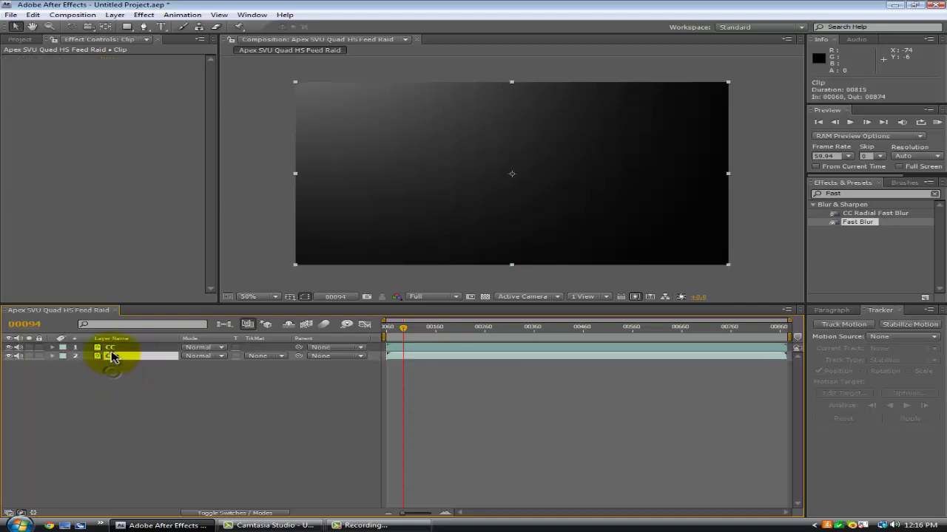
left_click(152, 365)
left_click_drag(849, 193, 777, 193)
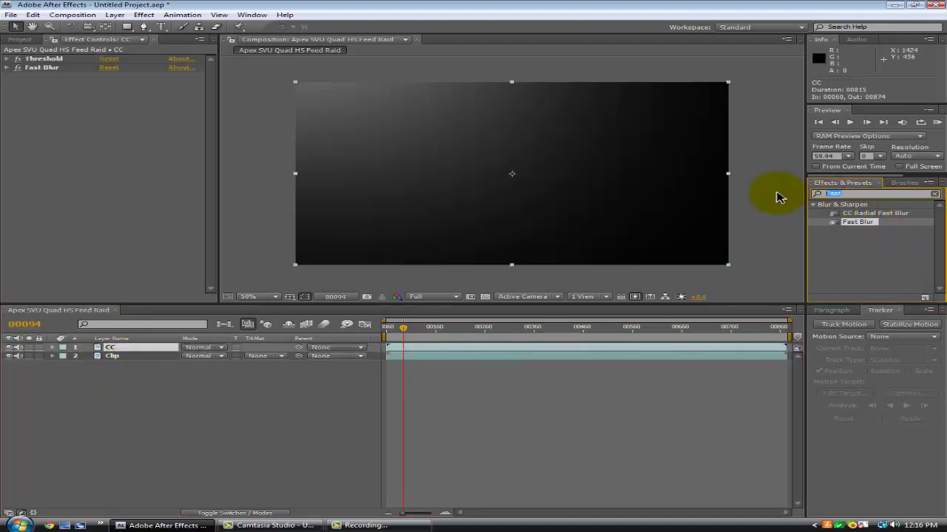
- Search 'Collr gr' and drop the 4-Color Gradient effect onto layer CC
type("Coll")
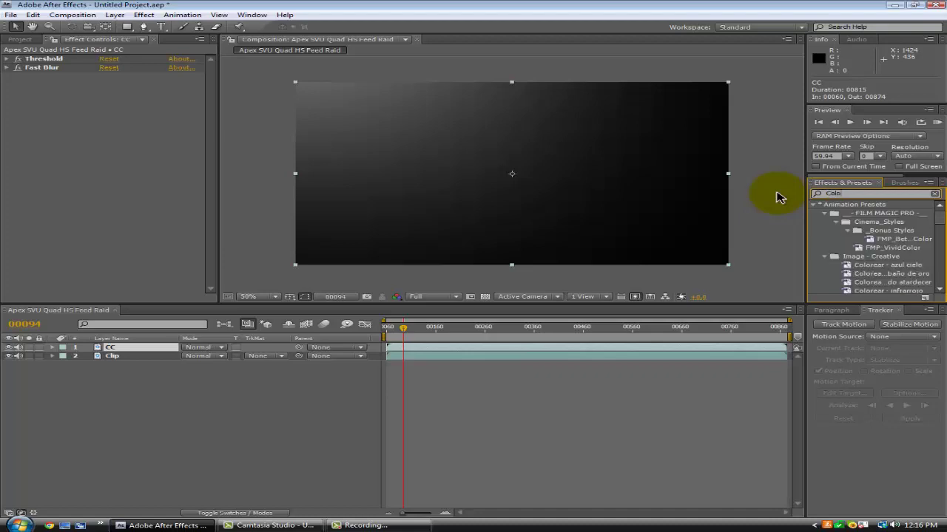
type("r gr")
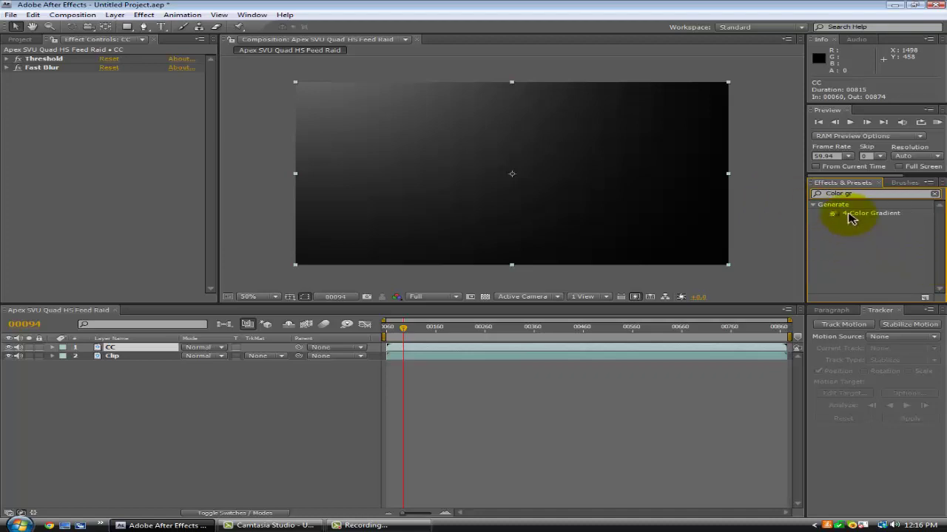
left_click_drag(486, 334, 415, 346)
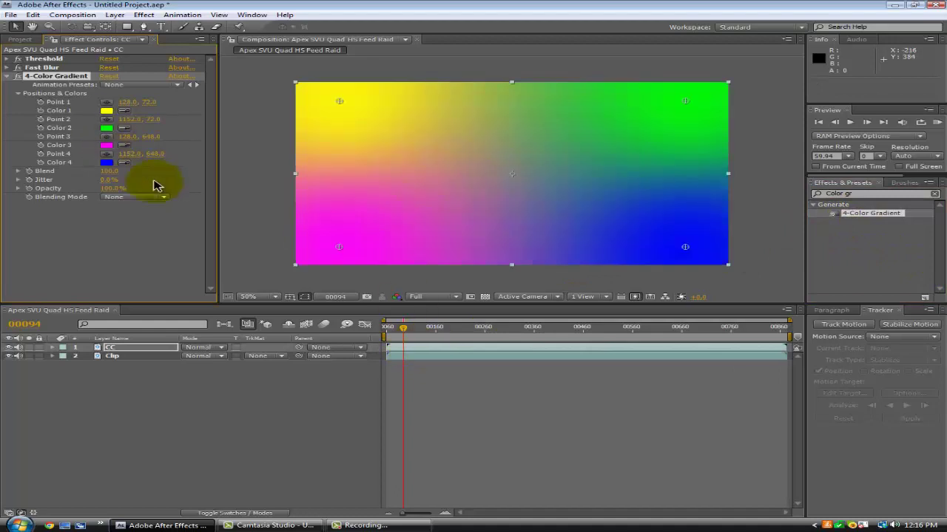
left_click(122, 145)
left_click(347, 188)
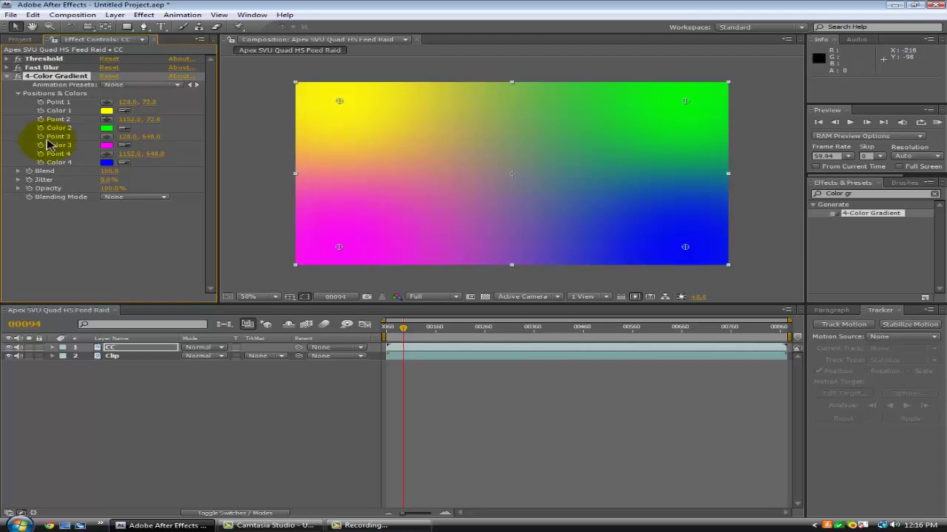
- In the colour picker, change gradient Color 1 to red and Color 3 to orange
left_click(107, 112)
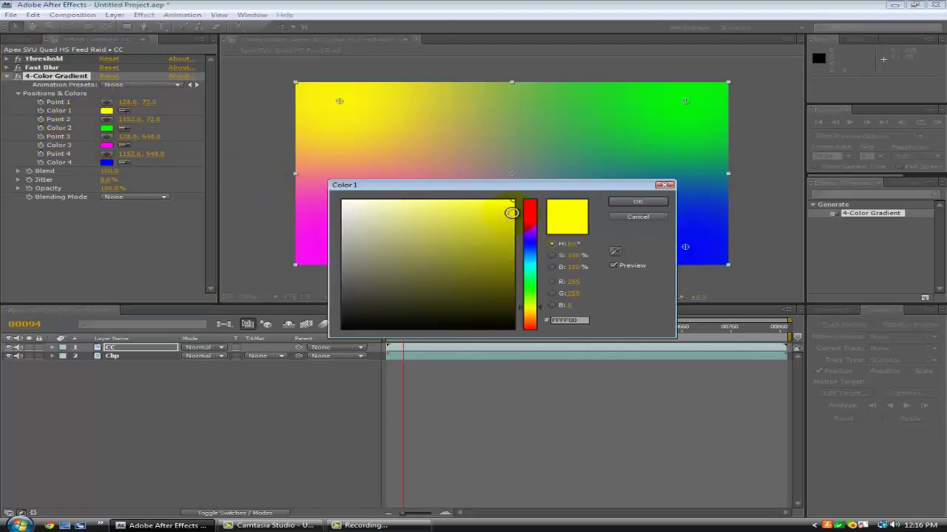
left_click_drag(530, 235, 560, 185)
left_click(623, 204)
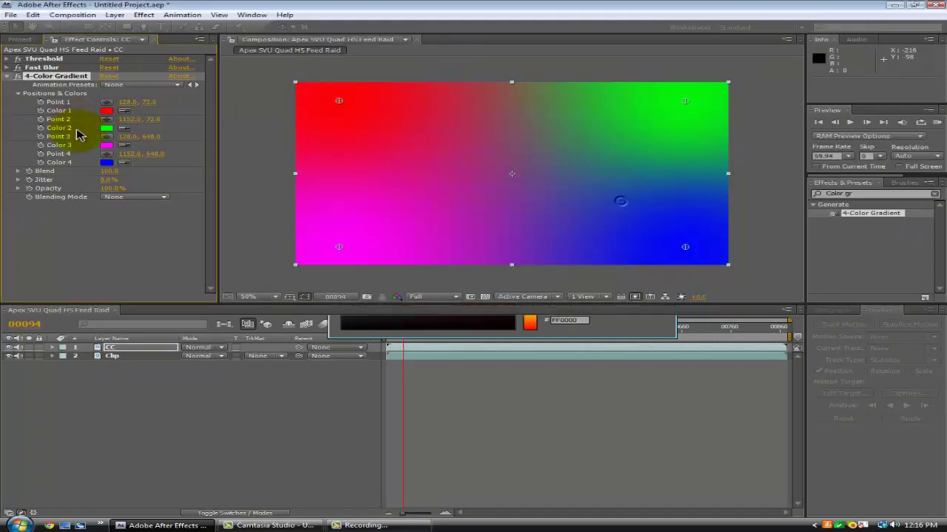
left_click(107, 146)
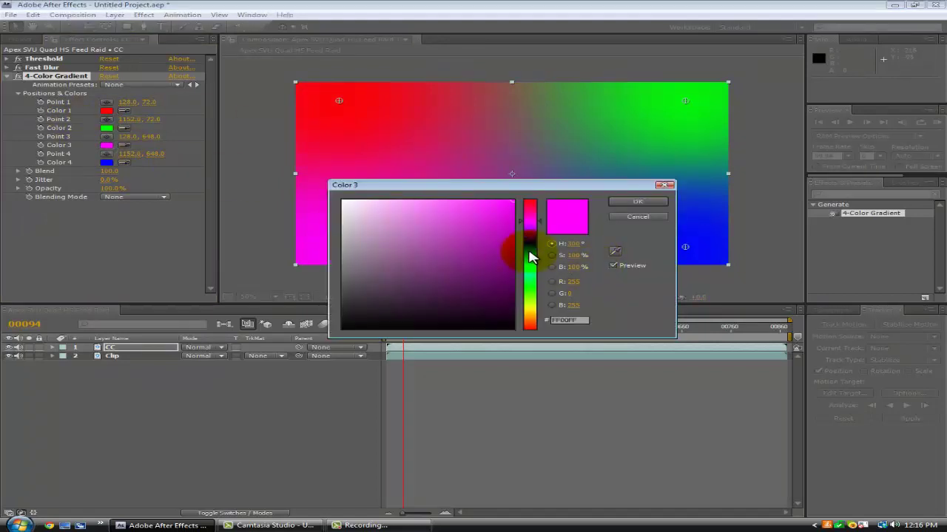
left_click_drag(529, 257, 523, 325)
left_click(636, 203)
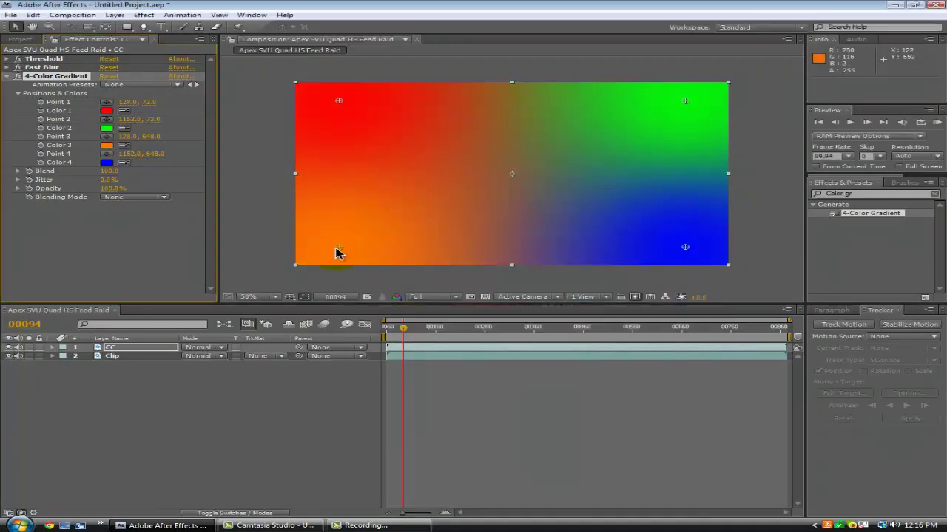
- Drag the orange point to 464, 294 and the blue point to 754, 288
left_click_drag(335, 254, 452, 166)
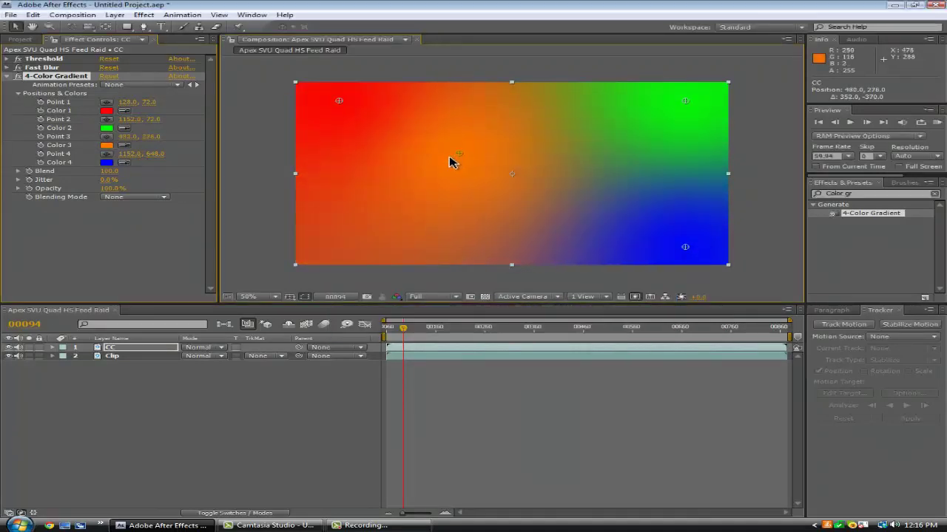
left_click_drag(684, 247, 551, 155)
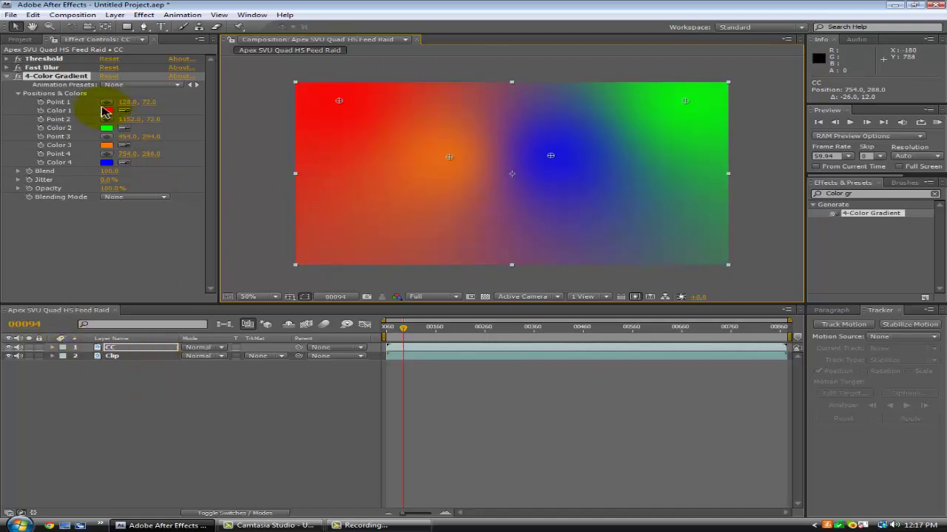
left_click(114, 198)
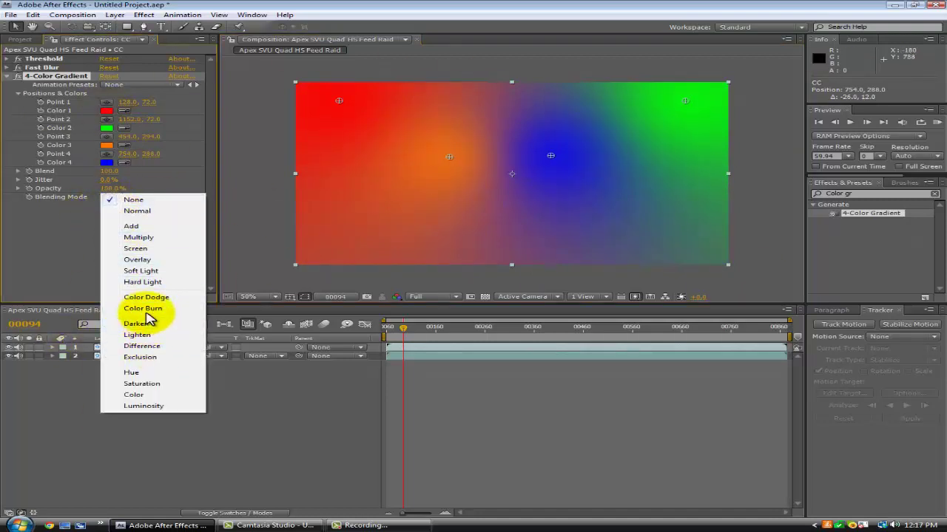
- Set the 4-Color Gradient blending to Overlay and layer CC's mode to Add, then preview the clip
left_click(148, 259)
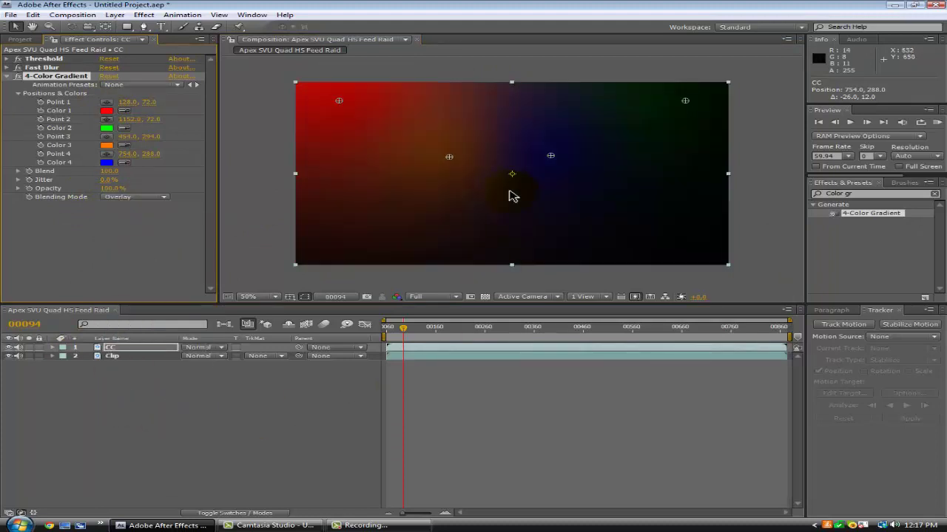
left_click(206, 348)
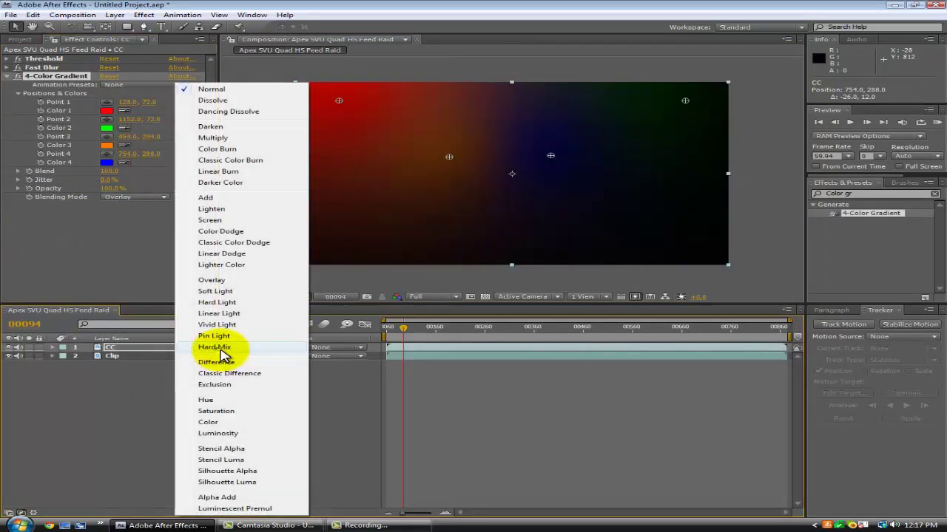
left_click(211, 199)
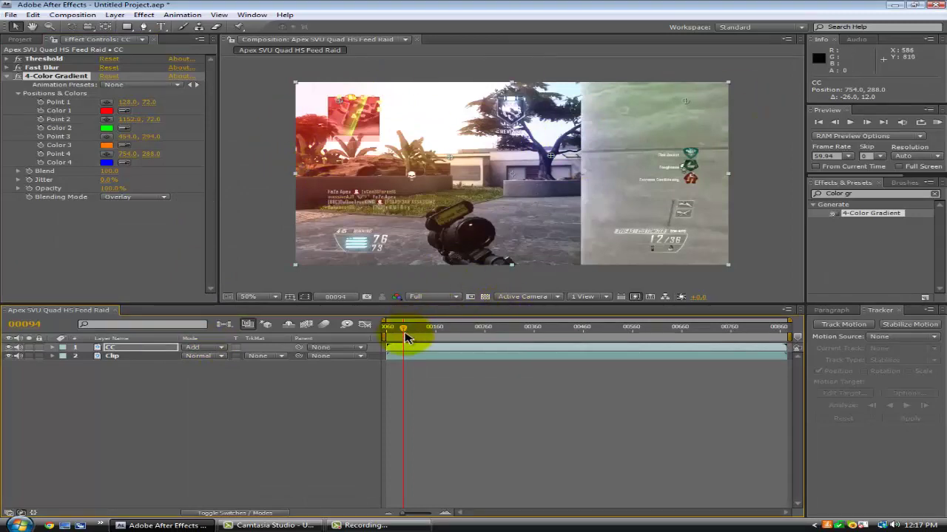
left_click_drag(413, 331, 291, 323)
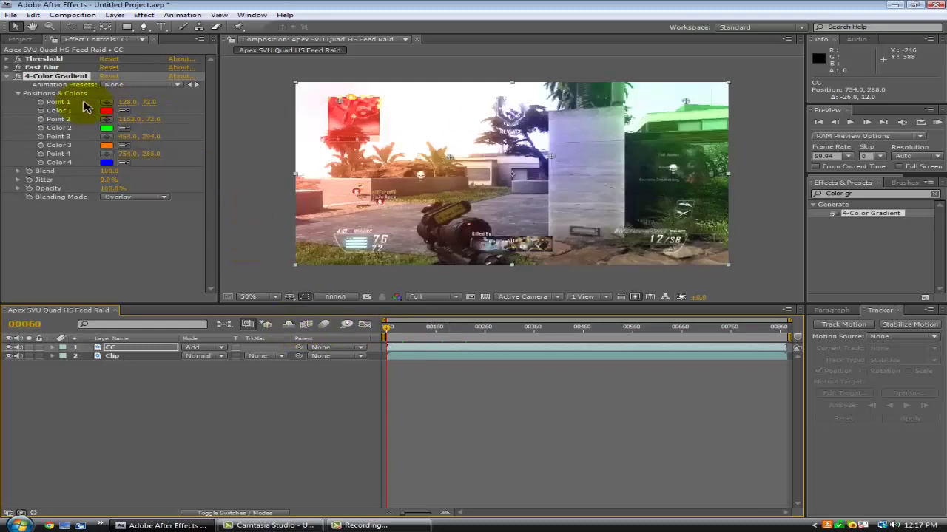
- Lower CC's Threshold Level from 230 to 200 and scrub the clip to preview the softer tint
left_click(7, 76)
left_click(6, 59)
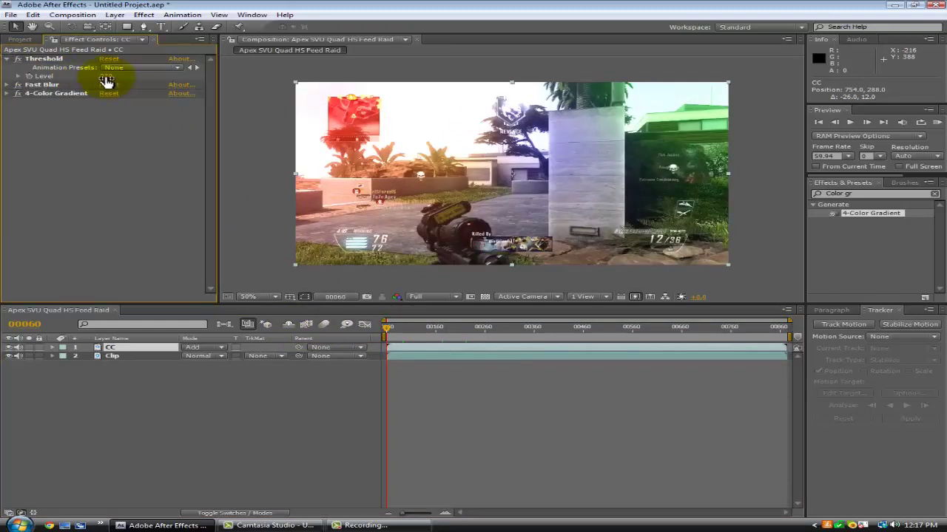
left_click(105, 76)
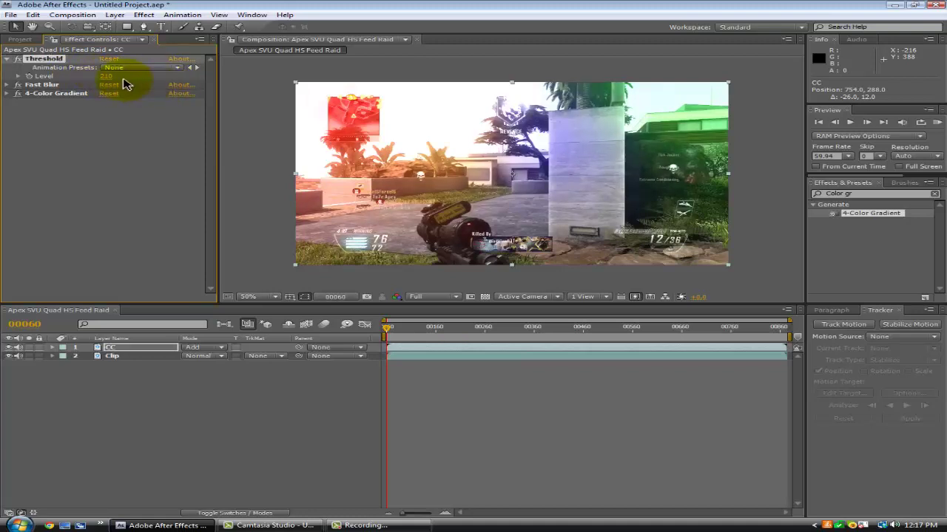
left_click_drag(103, 80, 109, 86)
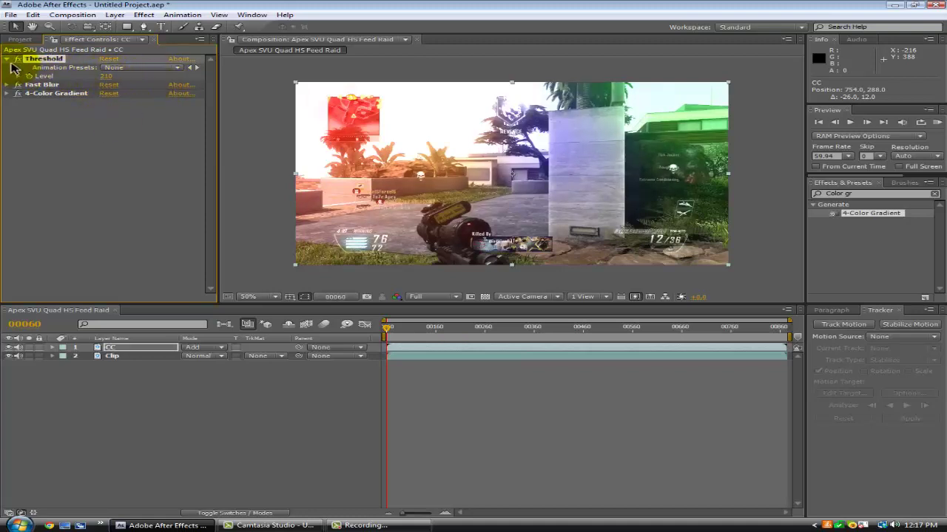
left_click_drag(390, 332, 433, 330)
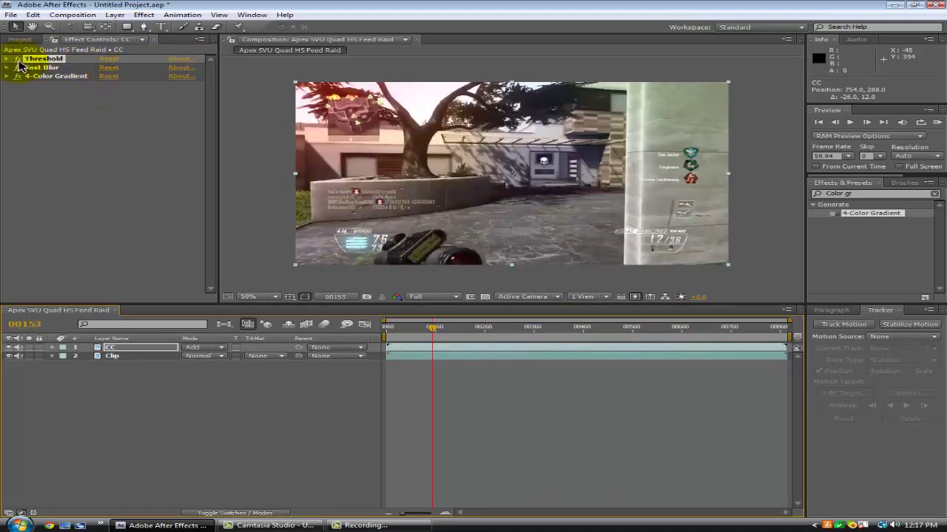
left_click(7, 59)
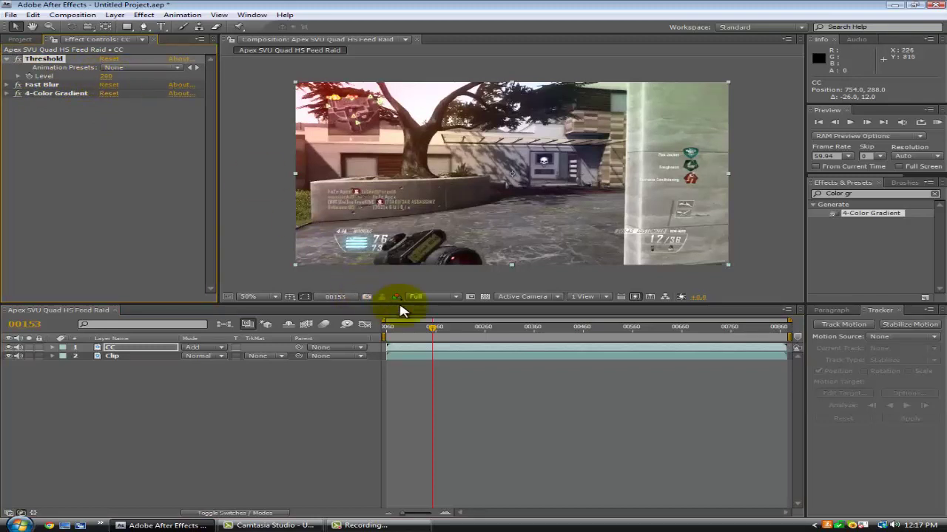
left_click_drag(460, 332, 228, 390)
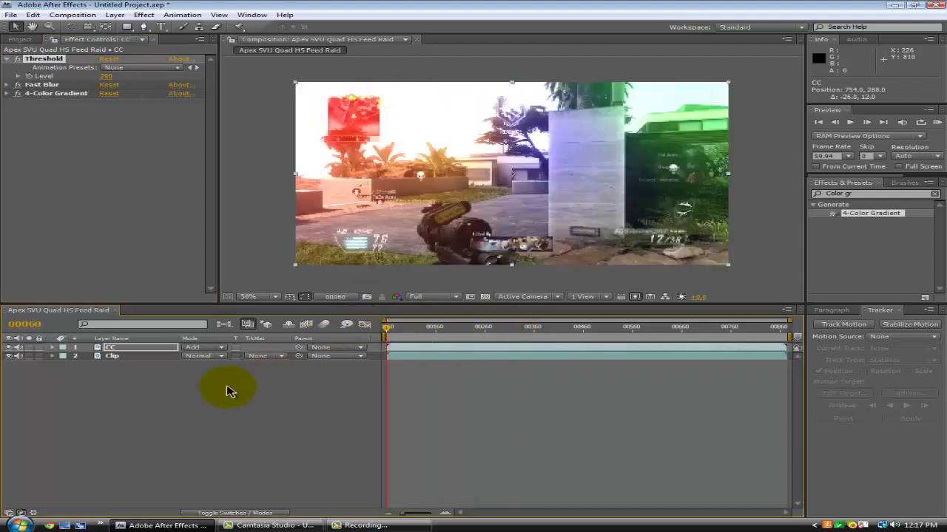
- Duplicate layer CC as CC 2 and delete its Threshold, Fast Blur and 4-Color Gradient effects
left_click(107, 349)
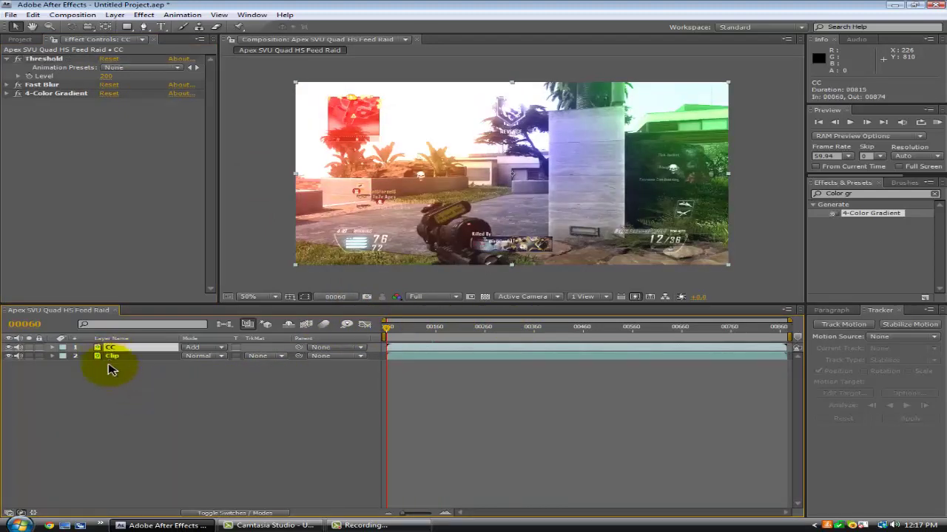
key("ctrl+d")
right_click(128, 352)
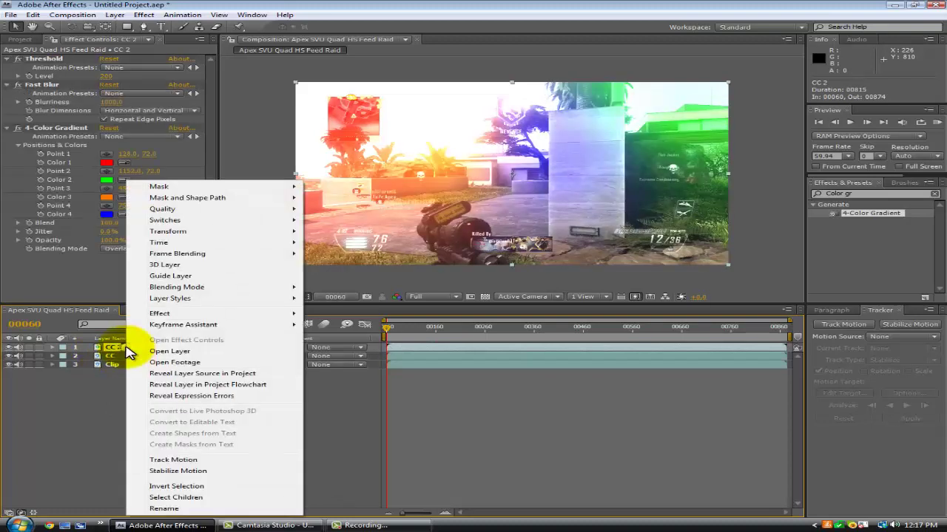
left_click(55, 132)
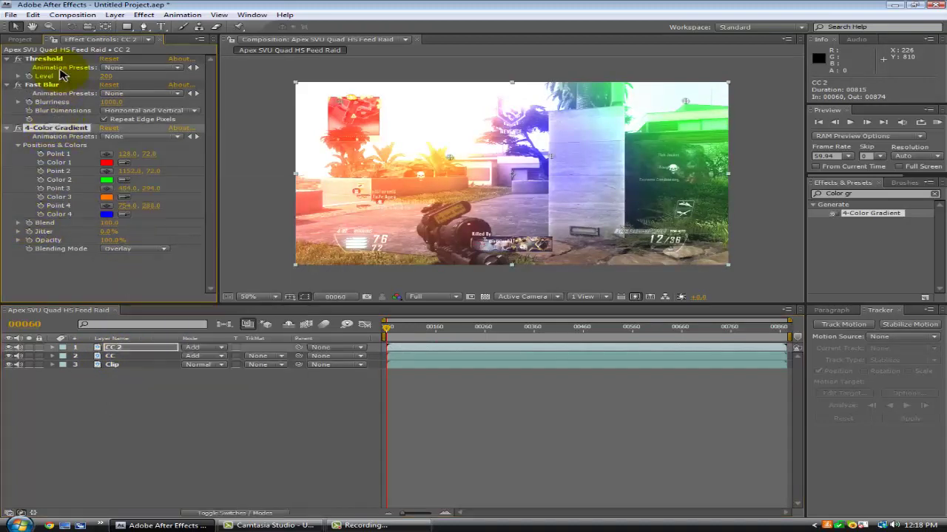
left_click(58, 59, "shift")
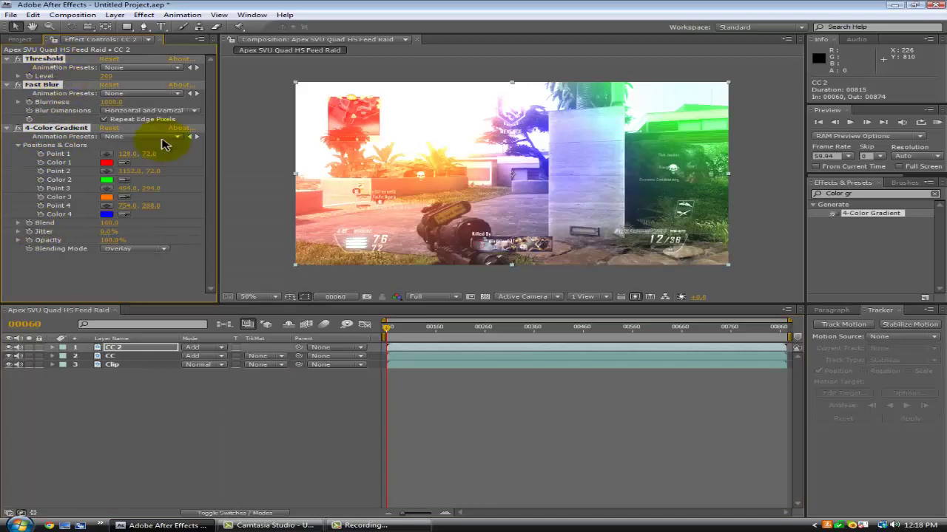
key("Delete")
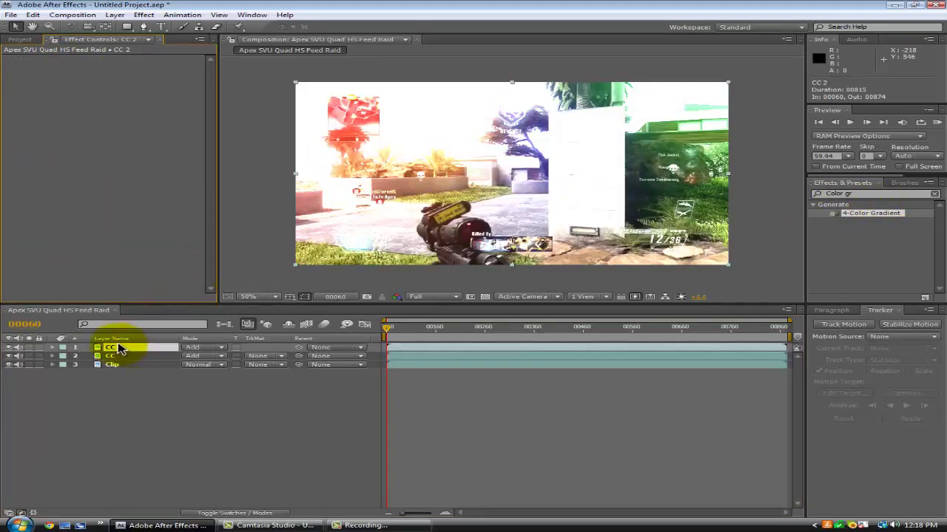
- Set CC 2 back to Normal mode and apply a Threshold effect ('thre') with Level about 220
left_click(189, 349)
left_click(211, 90)
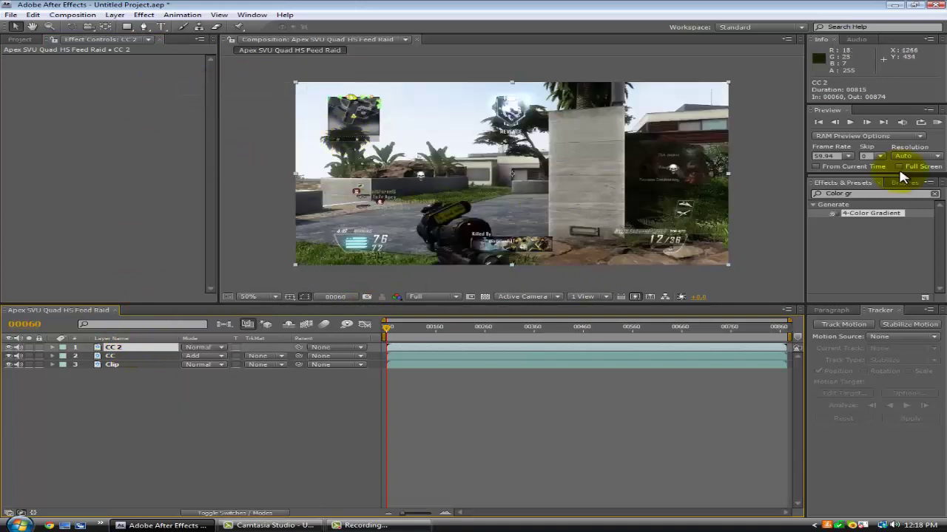
left_click(843, 193)
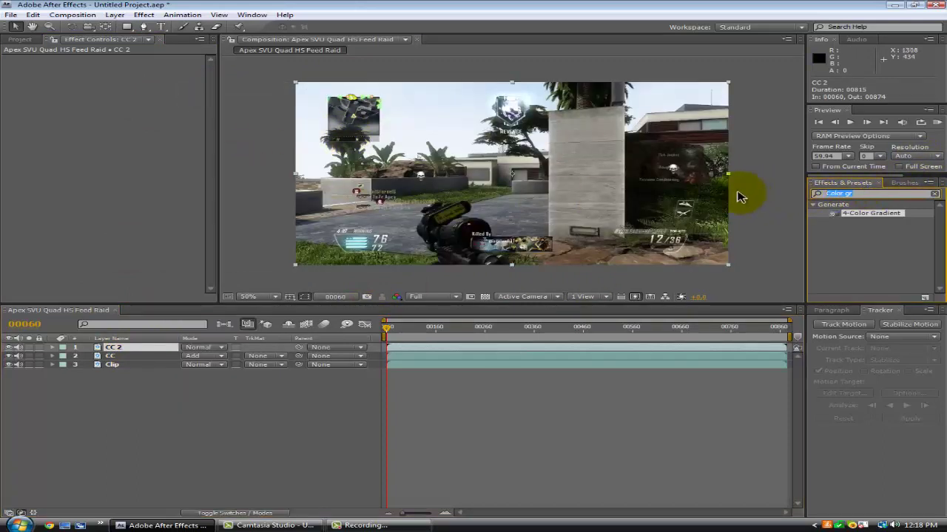
type("thre")
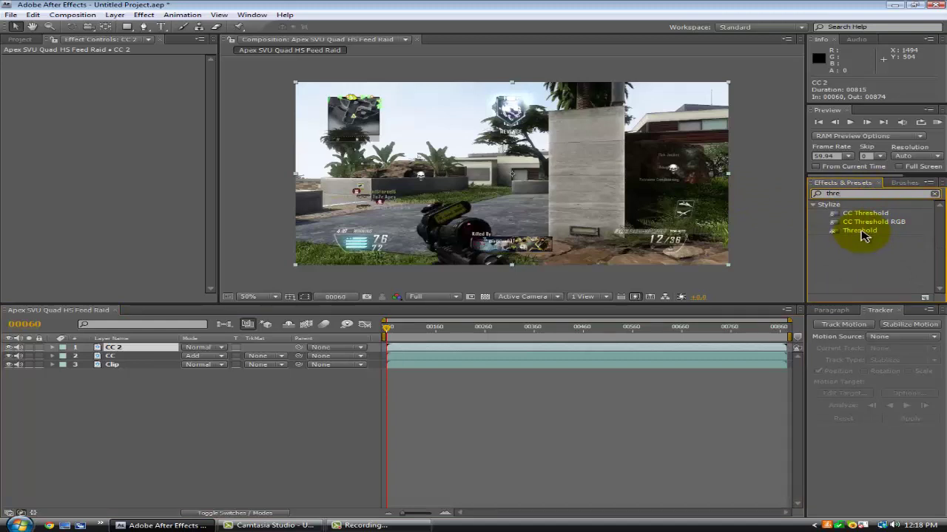
left_click_drag(453, 346, 421, 348)
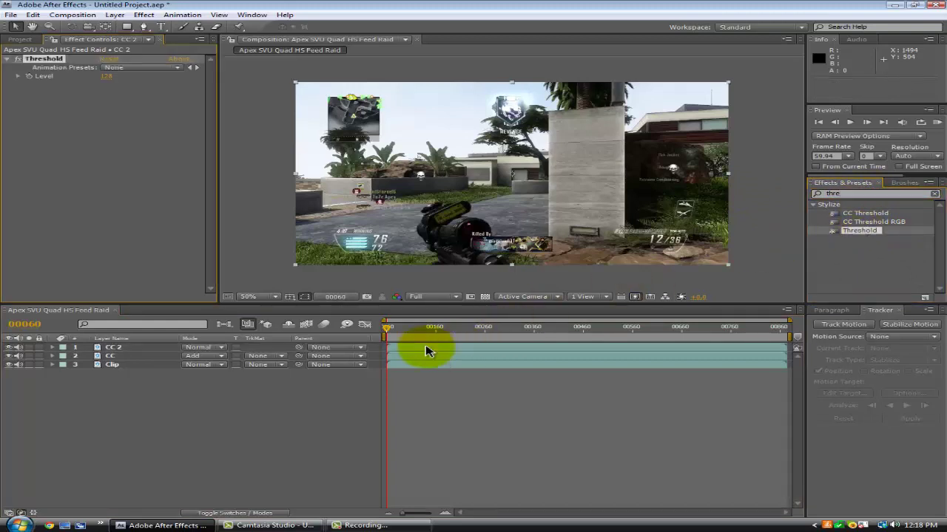
left_click_drag(108, 77, 135, 83)
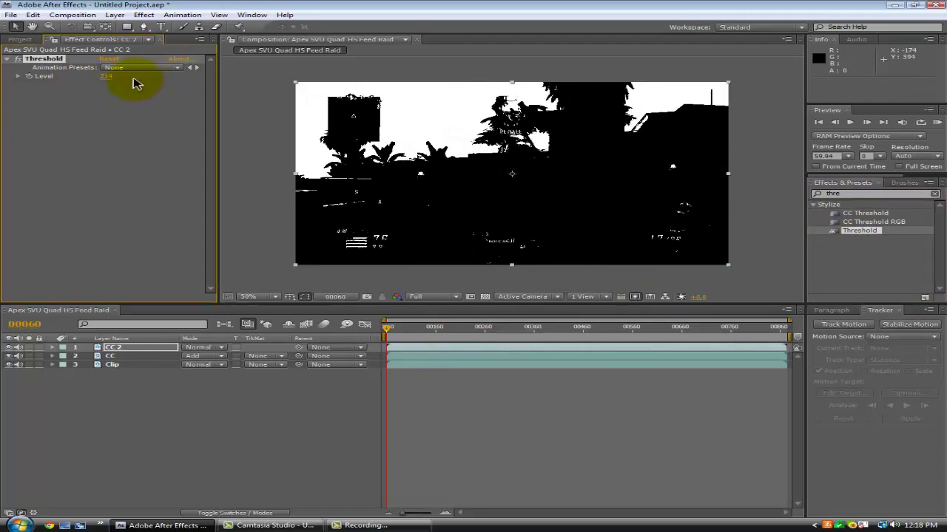
left_click(107, 77)
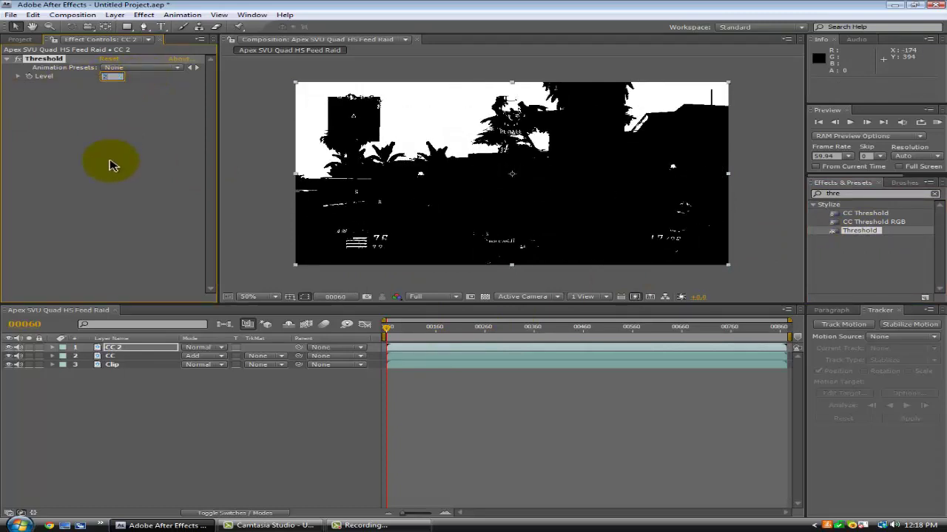
left_click(17, 59)
- Add CC Radial Fast Blur to CC 2 with Amount 100 and its centre above the frame at -72, -400
double_click(828, 193)
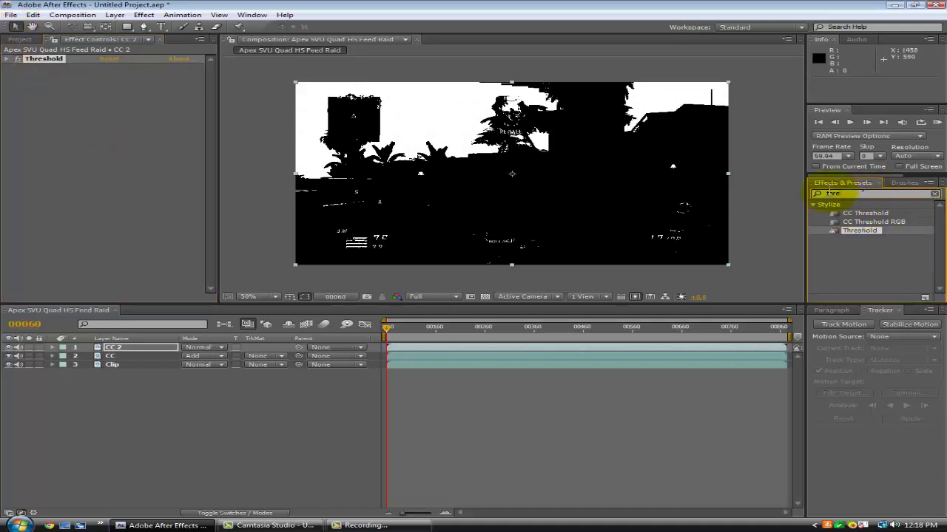
type("Fas")
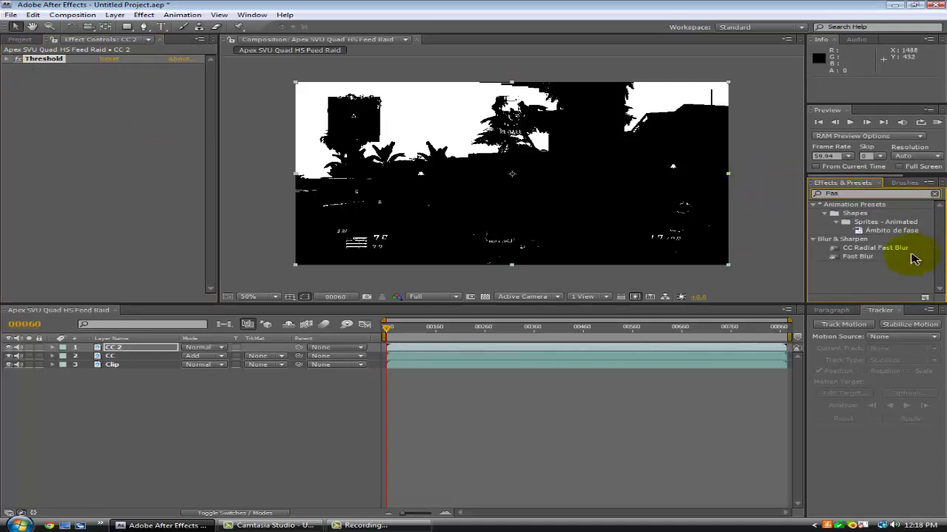
left_click_drag(876, 252, 431, 348)
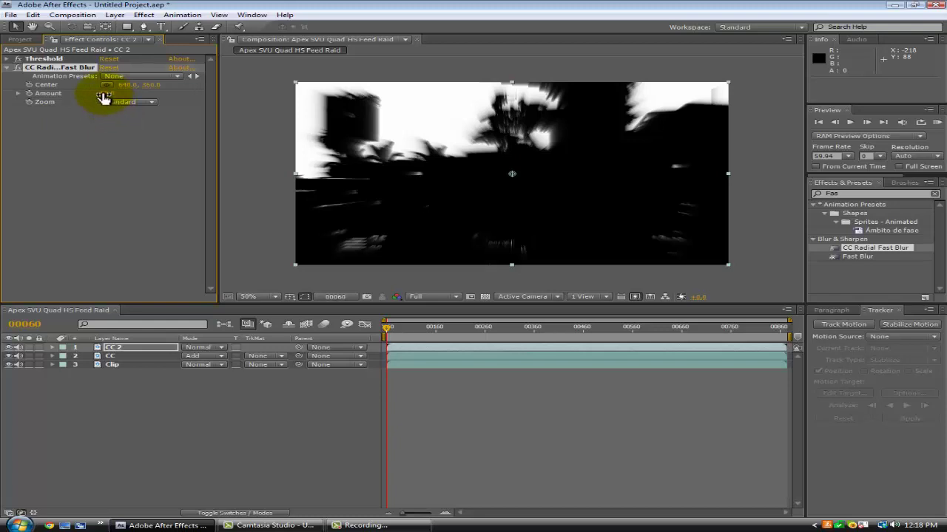
left_click_drag(104, 98, 391, 106)
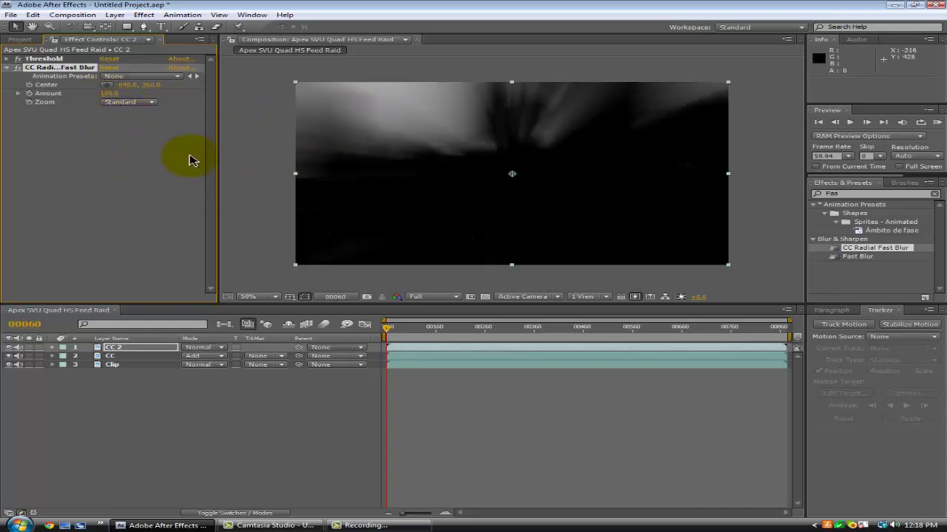
scroll(517, 218, "down", 3)
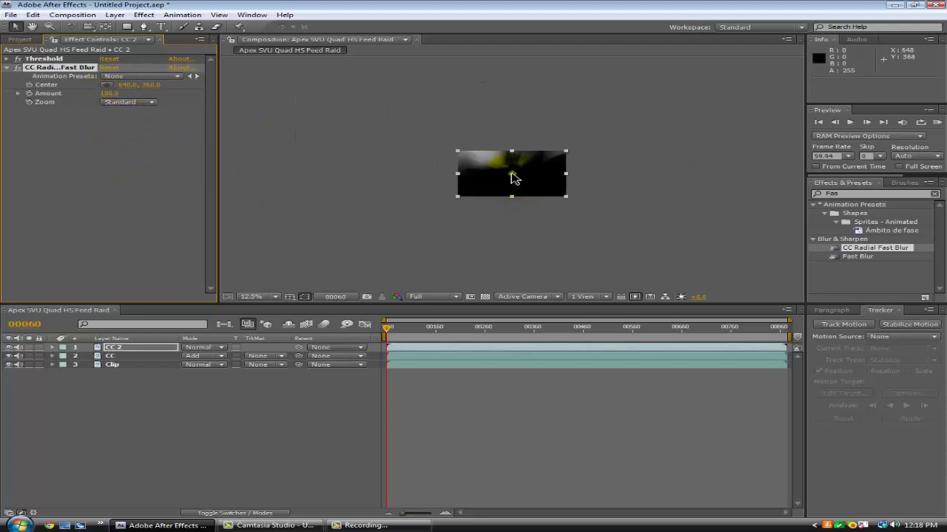
left_click_drag(513, 176, 452, 127)
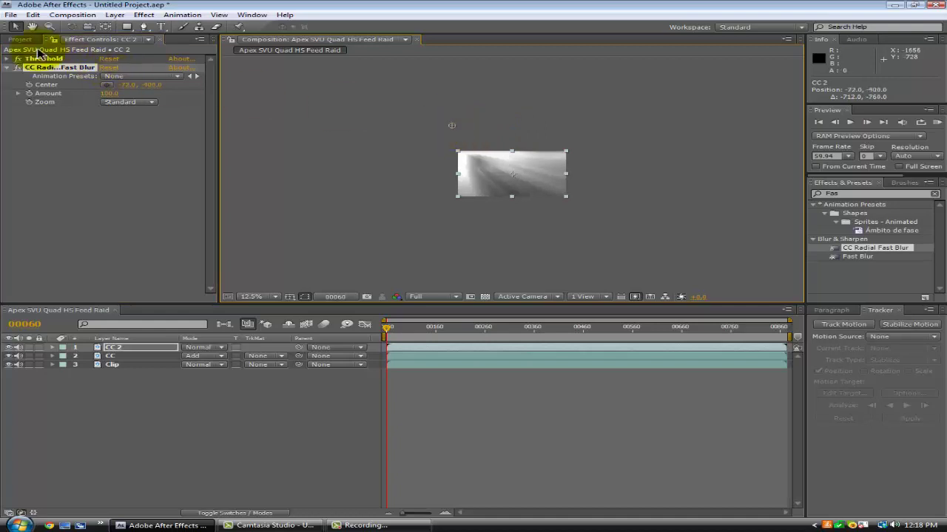
- Reopen the Threshold effect and start editing its Level value again
left_click(7, 59)
left_click_drag(105, 78, 111, 81)
left_click(111, 81)
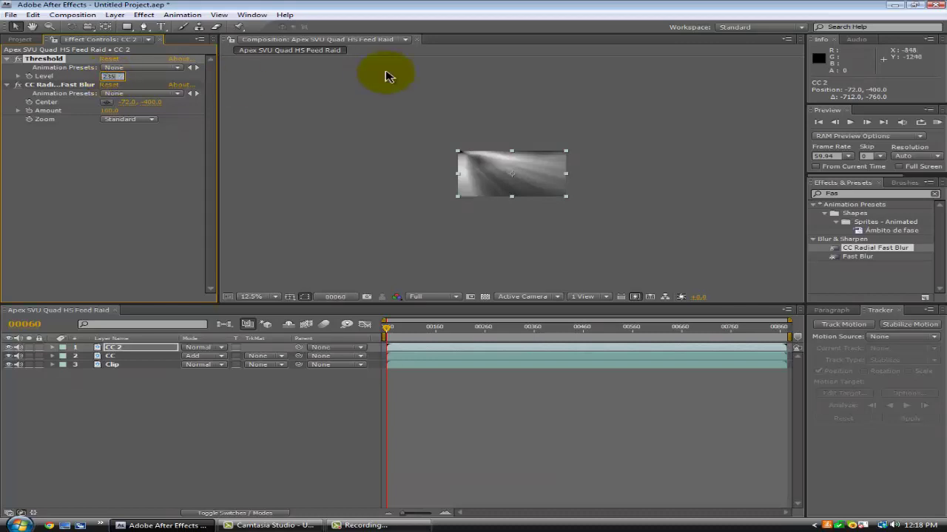
- Commit Threshold Level 235 and collapse both effects' settings
key("Return")
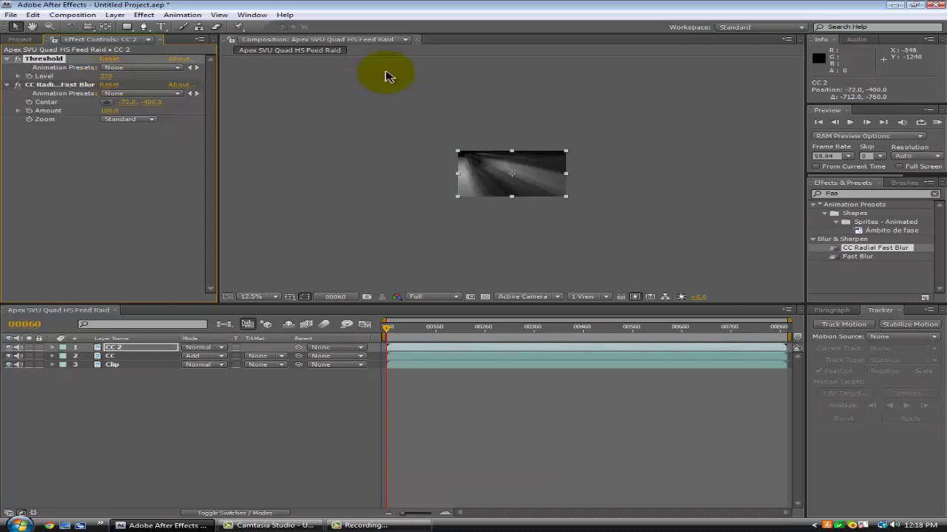
left_click(7, 59)
left_click(69, 211)
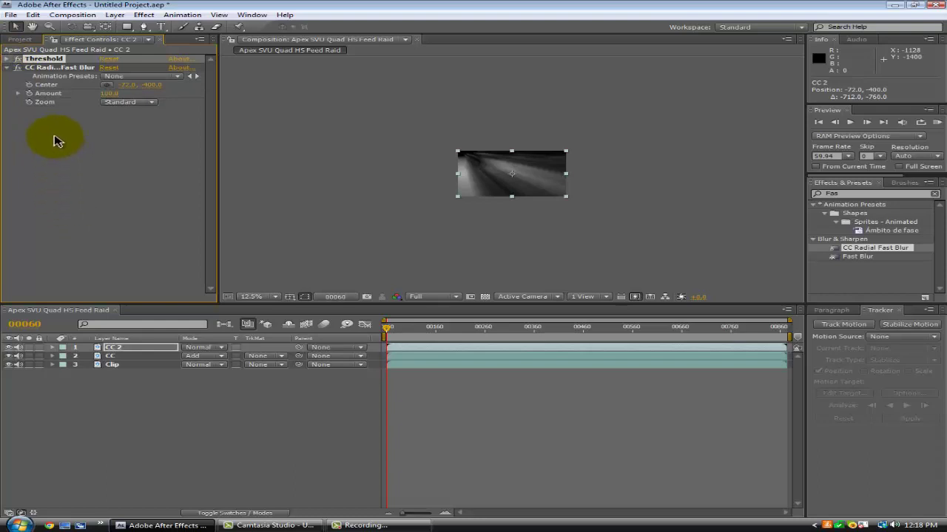
left_click(7, 67)
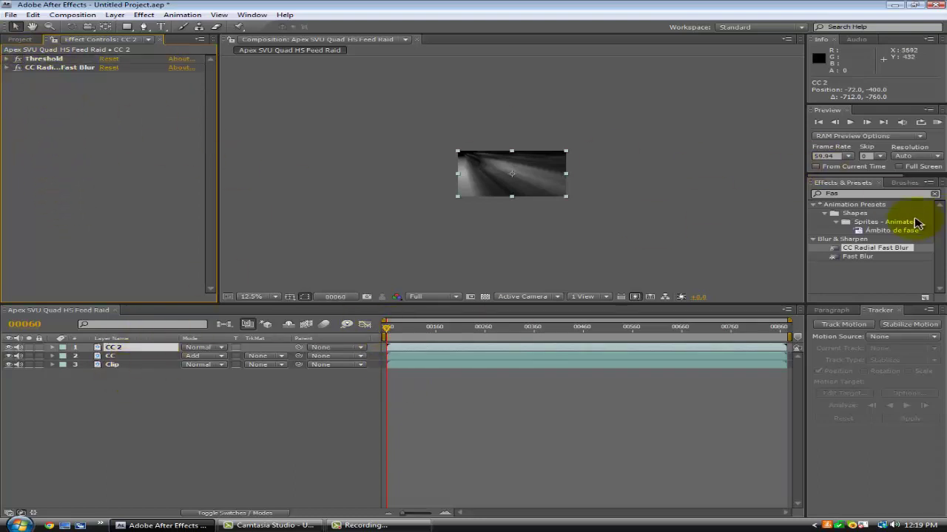
- Rename layer CC 2 to 'Light Rays'
left_click(860, 194)
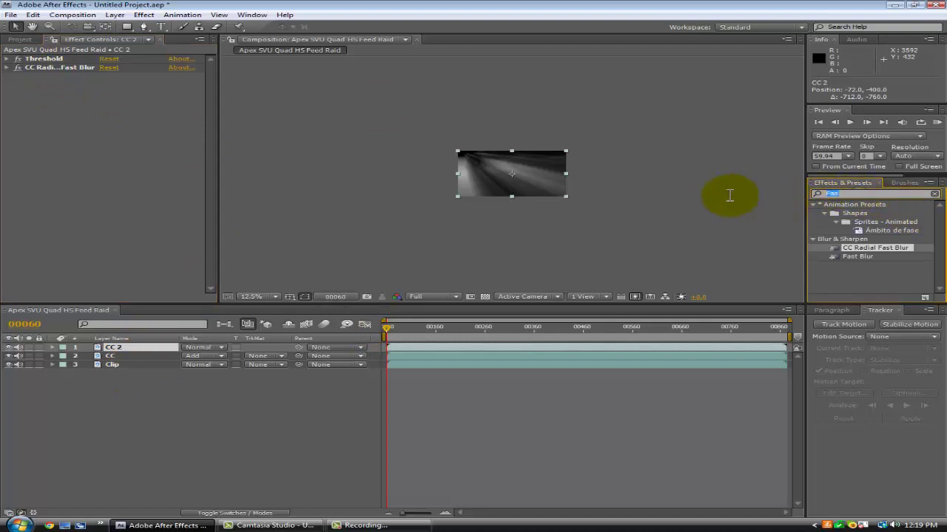
right_click(101, 354)
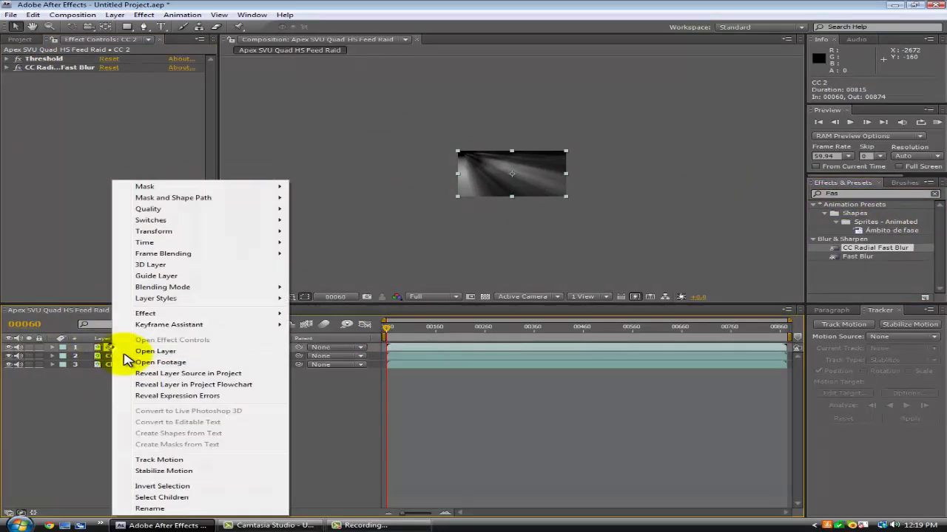
left_click(155, 511)
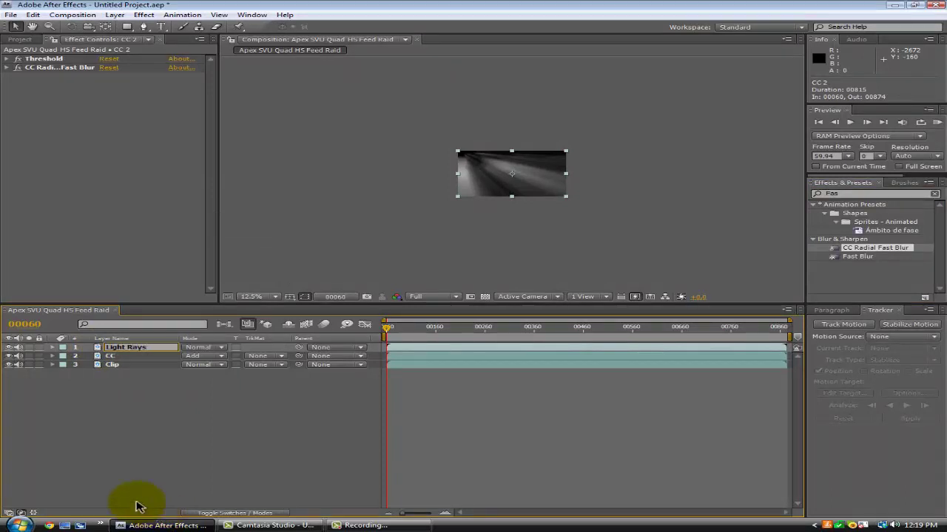
left_click(112, 455)
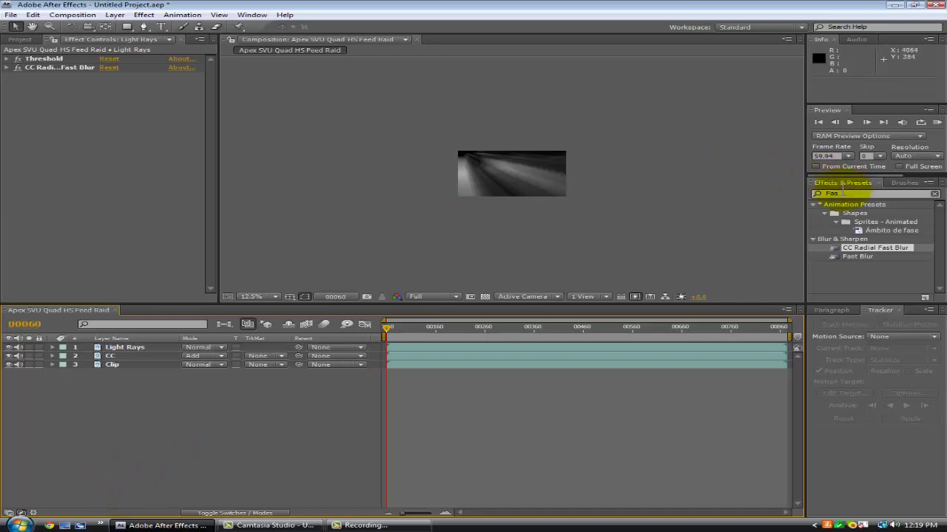
- Add Hue/Saturation ('hue') to Light Rays, try Colorize with hue near 239°, then turn Colorize off
left_click(843, 192)
type("hue")
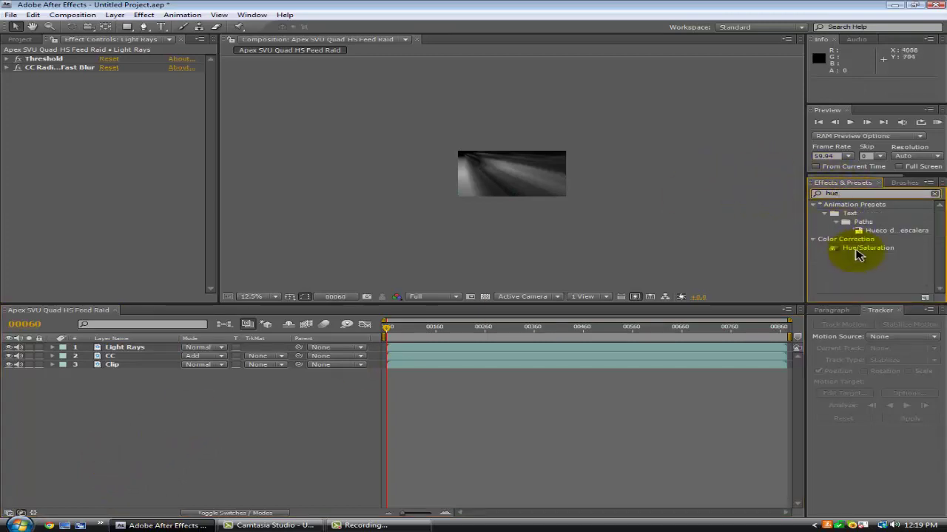
left_click_drag(858, 254, 402, 350)
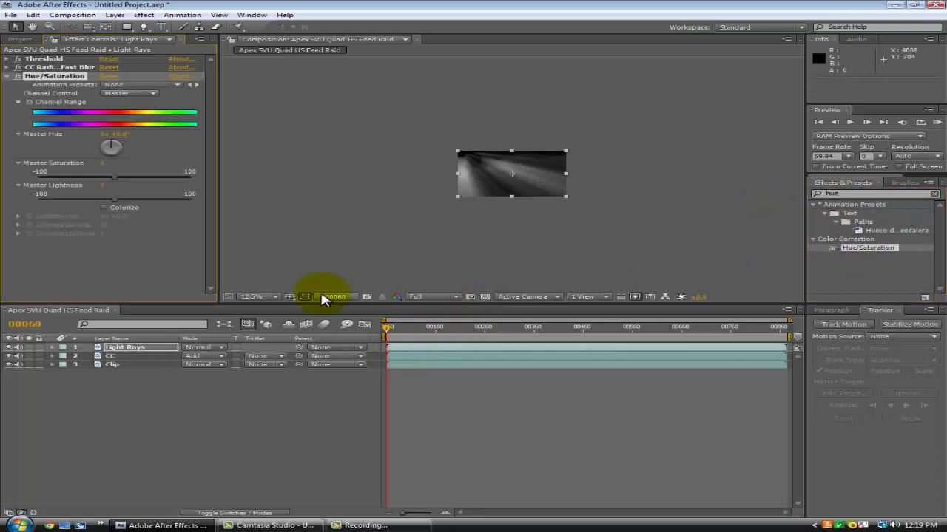
left_click(104, 210)
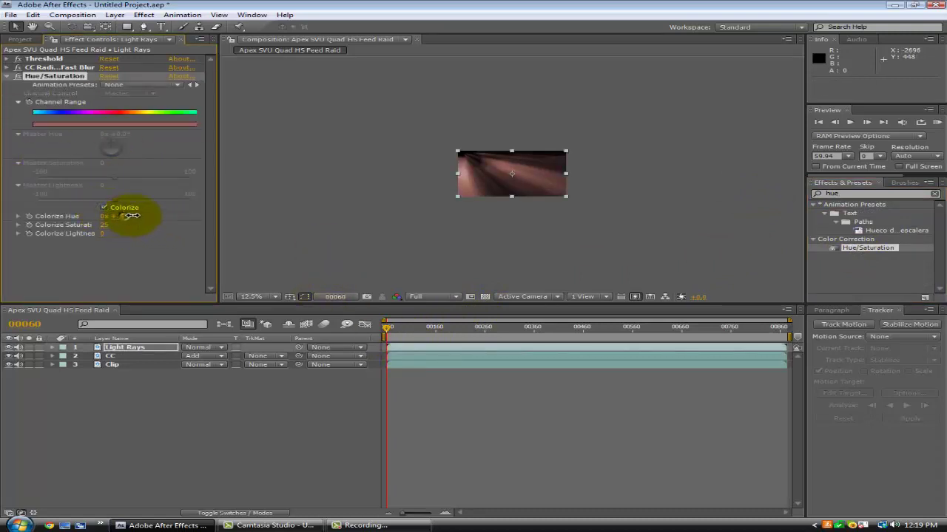
left_click_drag(131, 215, 322, 219)
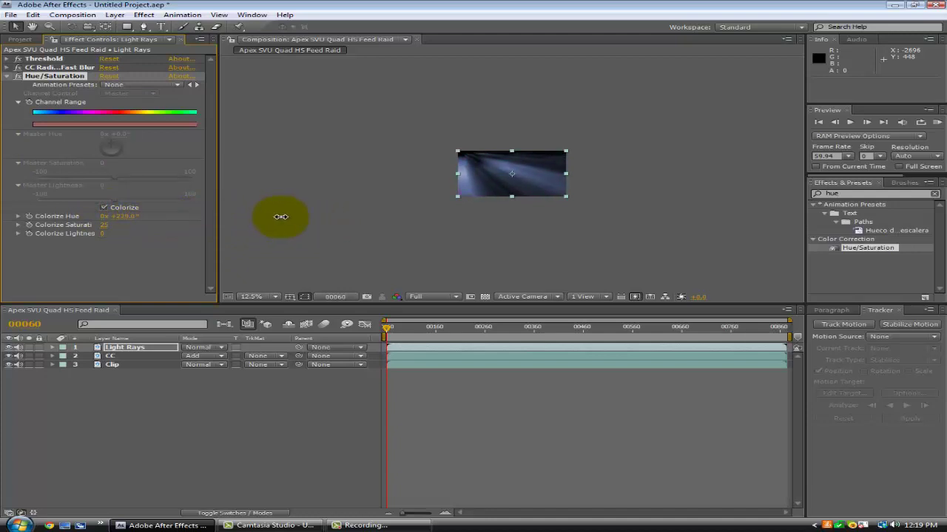
left_click_drag(278, 216, 243, 215)
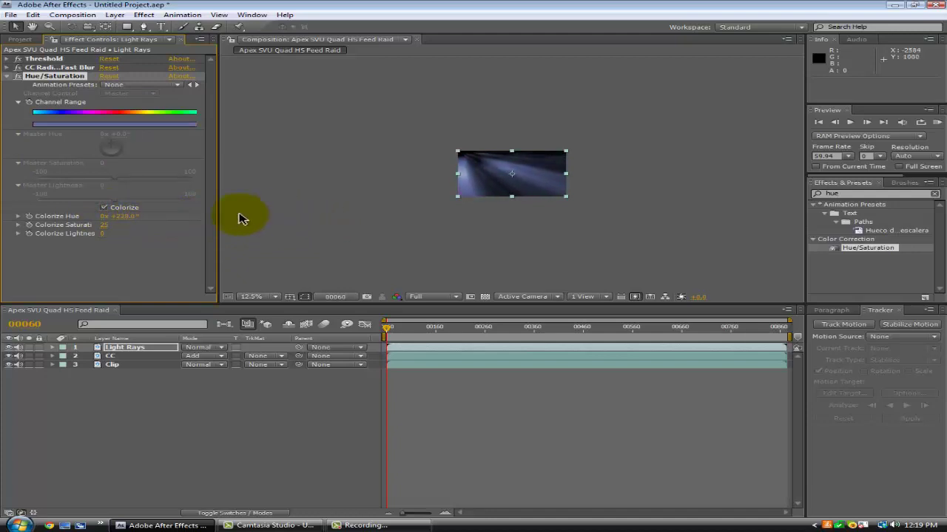
left_click(104, 208)
- Set Light Rays to Add mode and re-enable Colorize, shifting Colorize Hue to 2x +164°
left_click(209, 347)
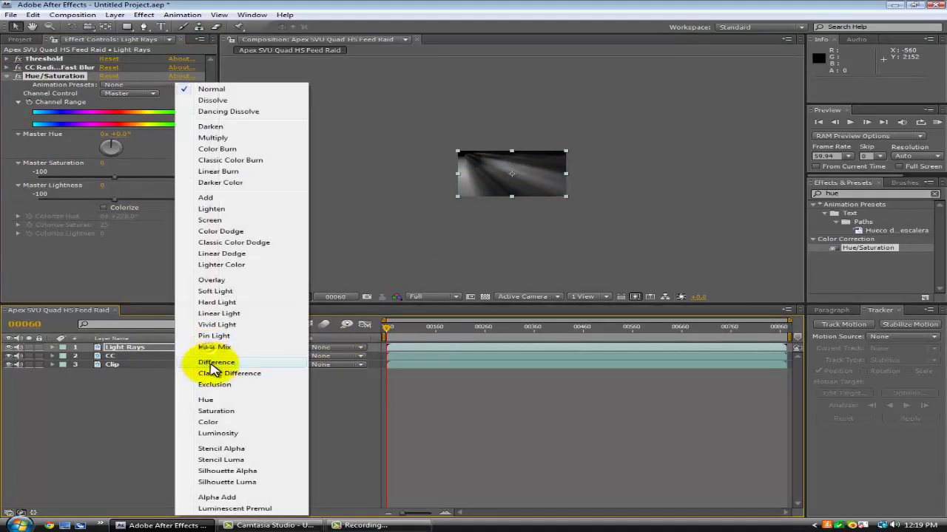
left_click(232, 196)
scroll(575, 200, "up", 3)
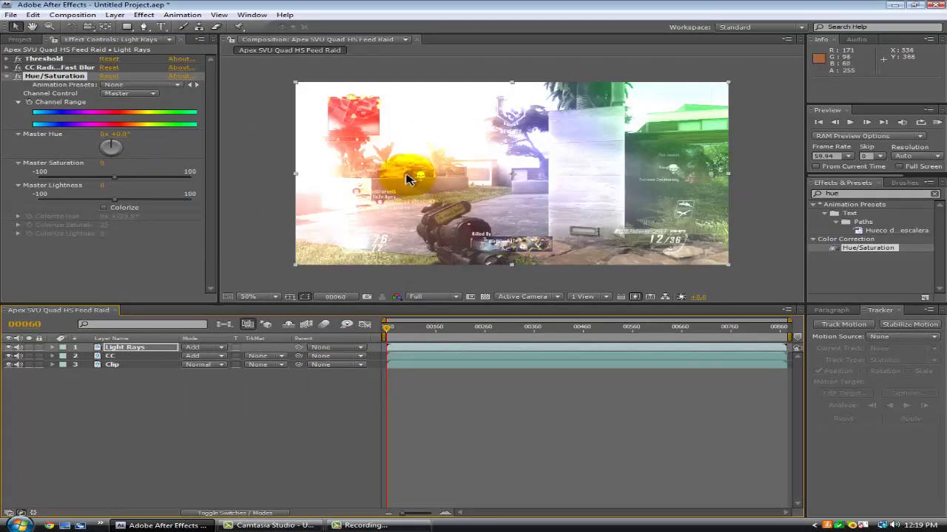
left_click(105, 208)
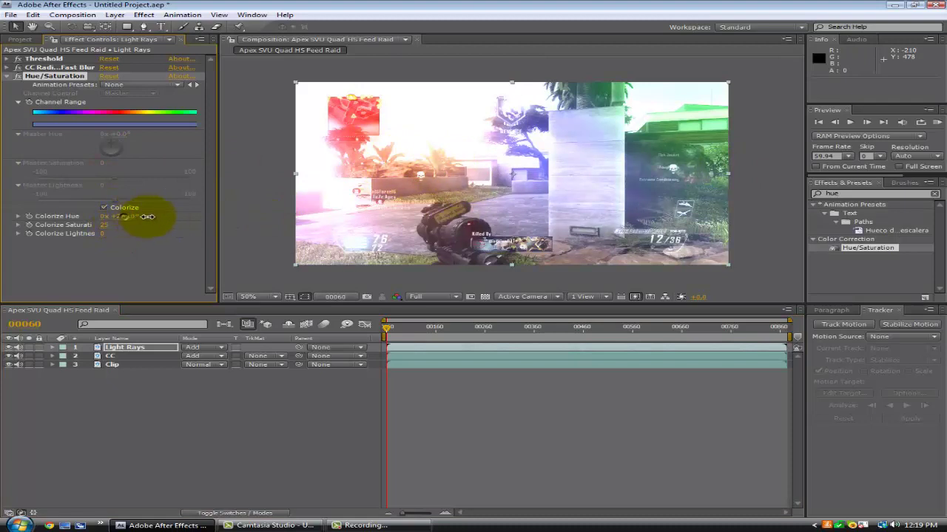
left_click_drag(148, 216, 562, 216)
left_click_drag(403, 331, 706, 331)
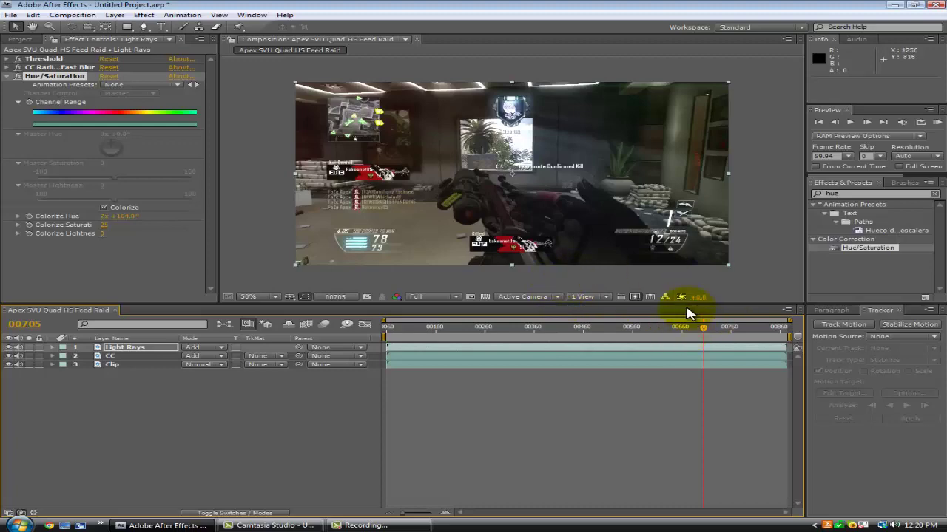
left_click_drag(725, 331, 419, 330)
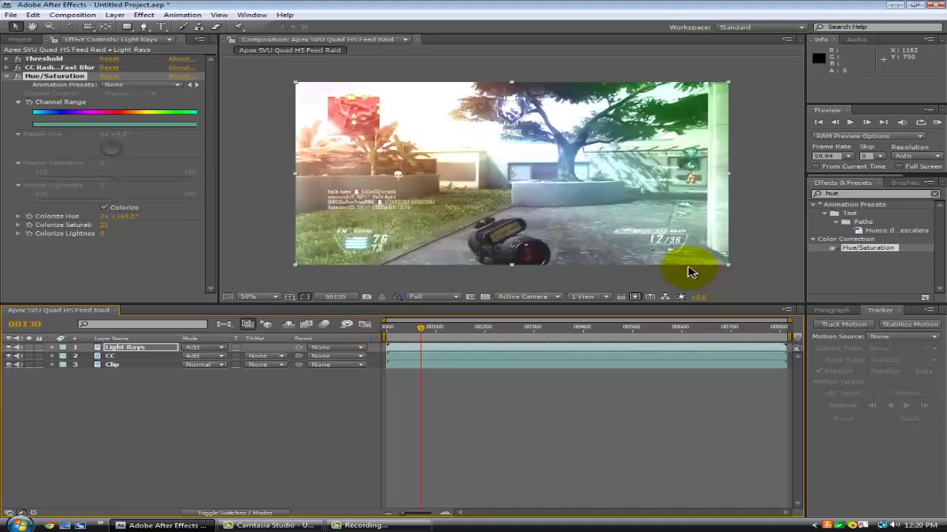